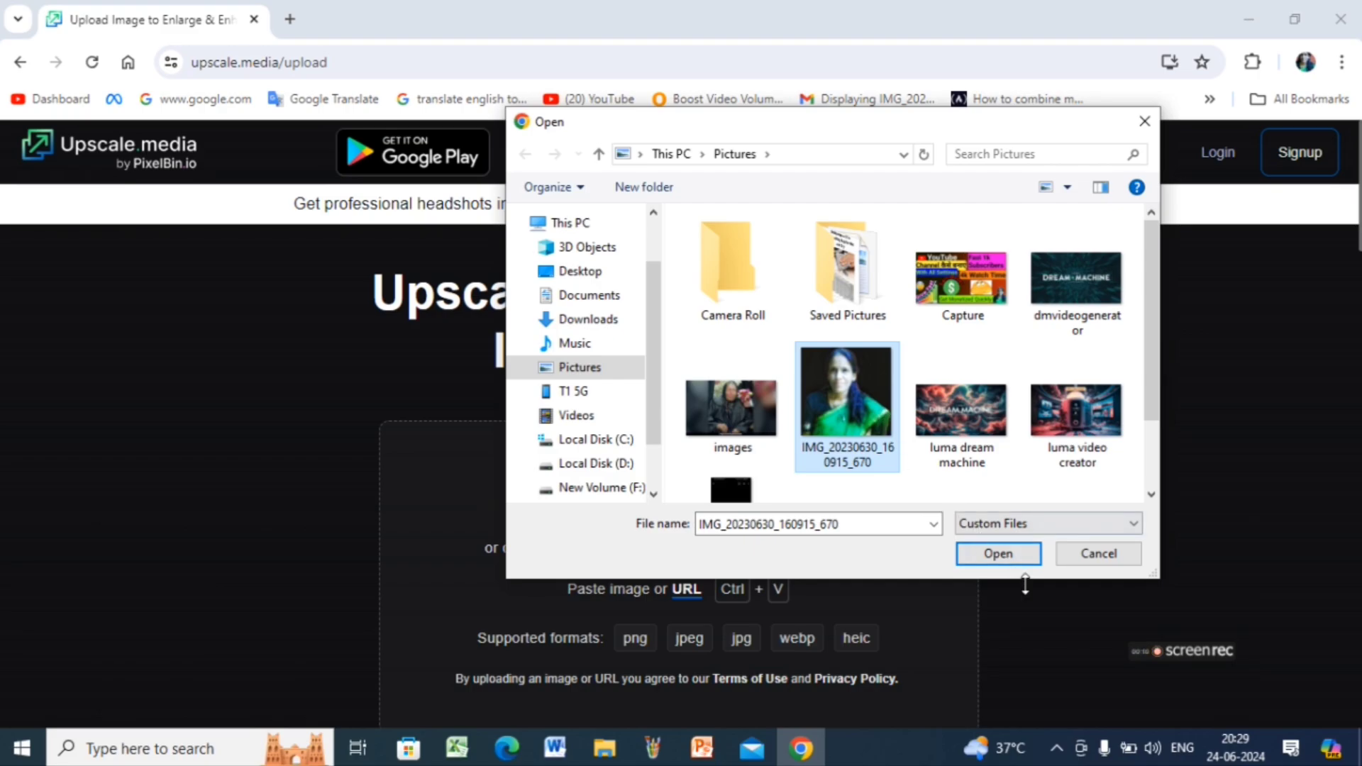
Upload the picture IMG_20230630_160915_670 to Upscale.media for upscaling.
click(1021, 552)
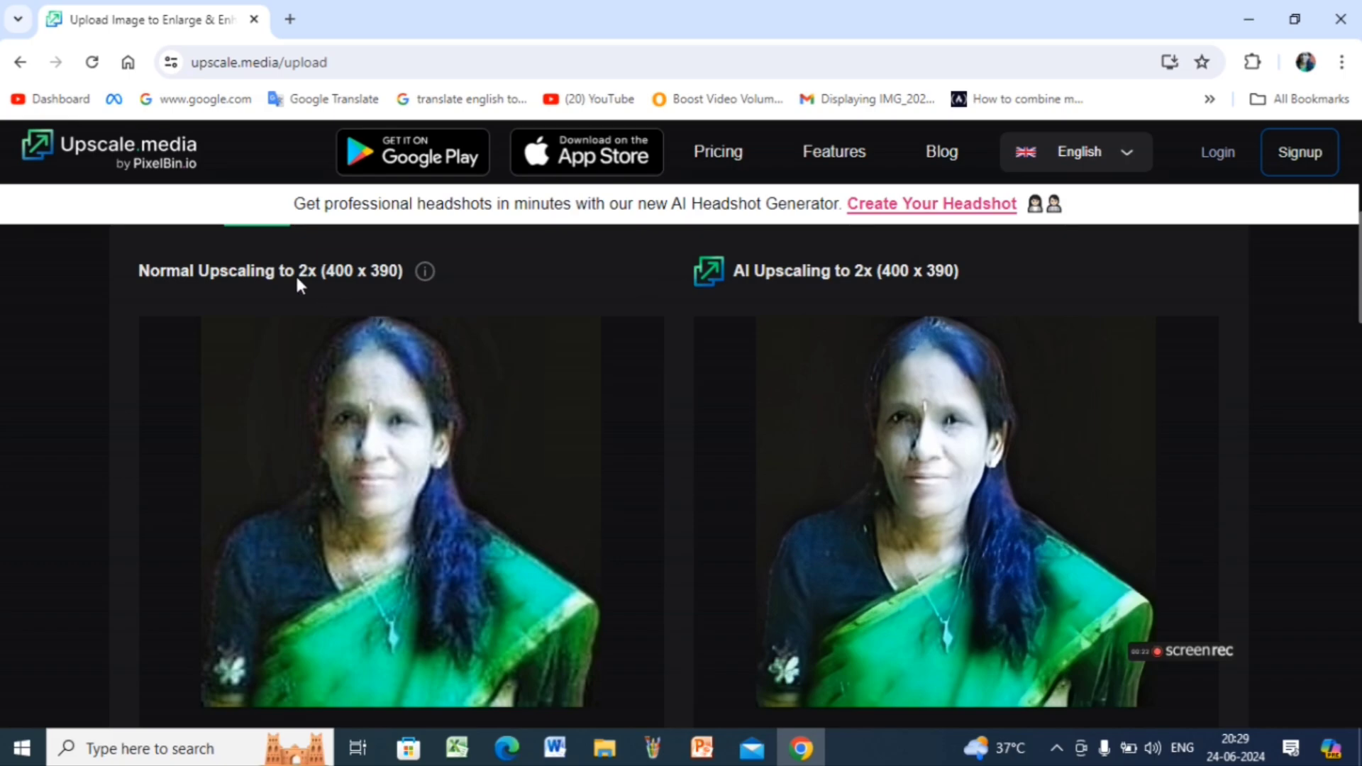
scroll(1348, 422, down, 1)
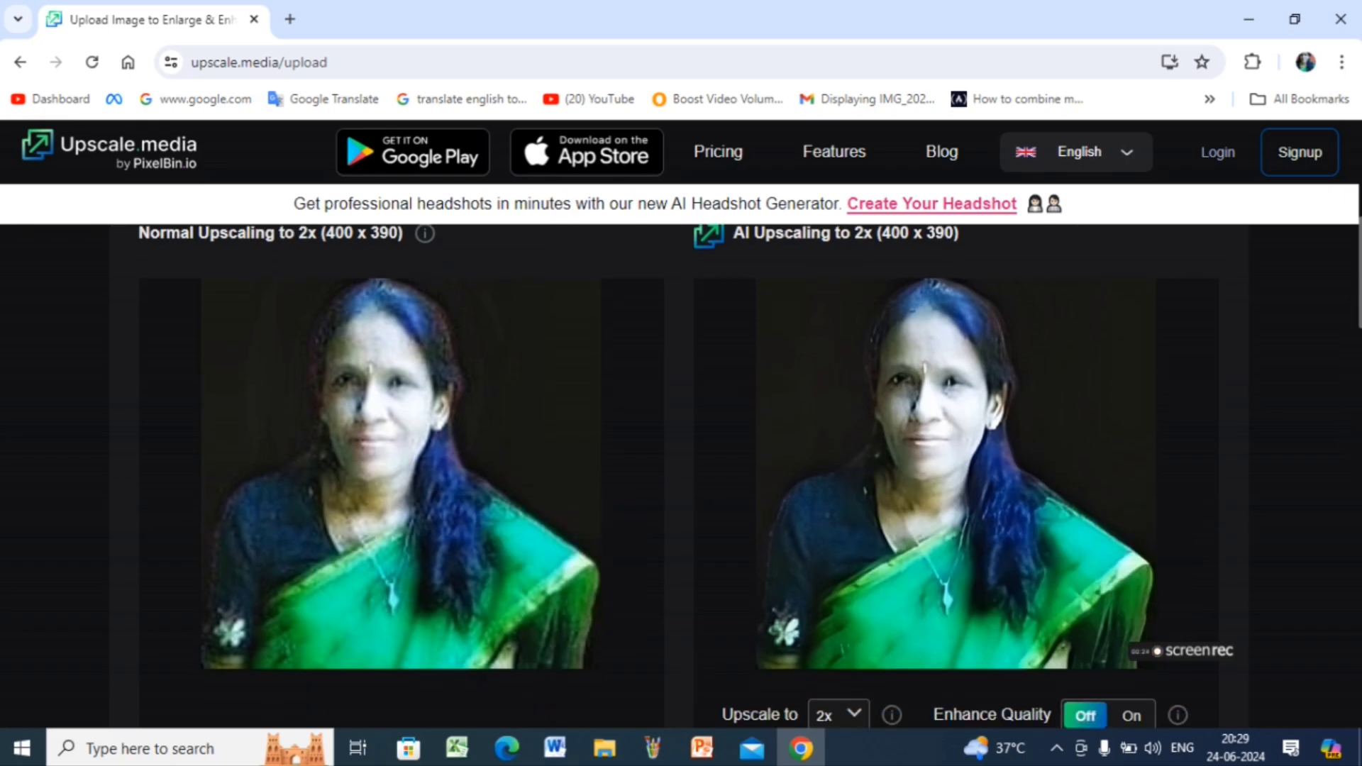
scroll(681, 475, down, 3)
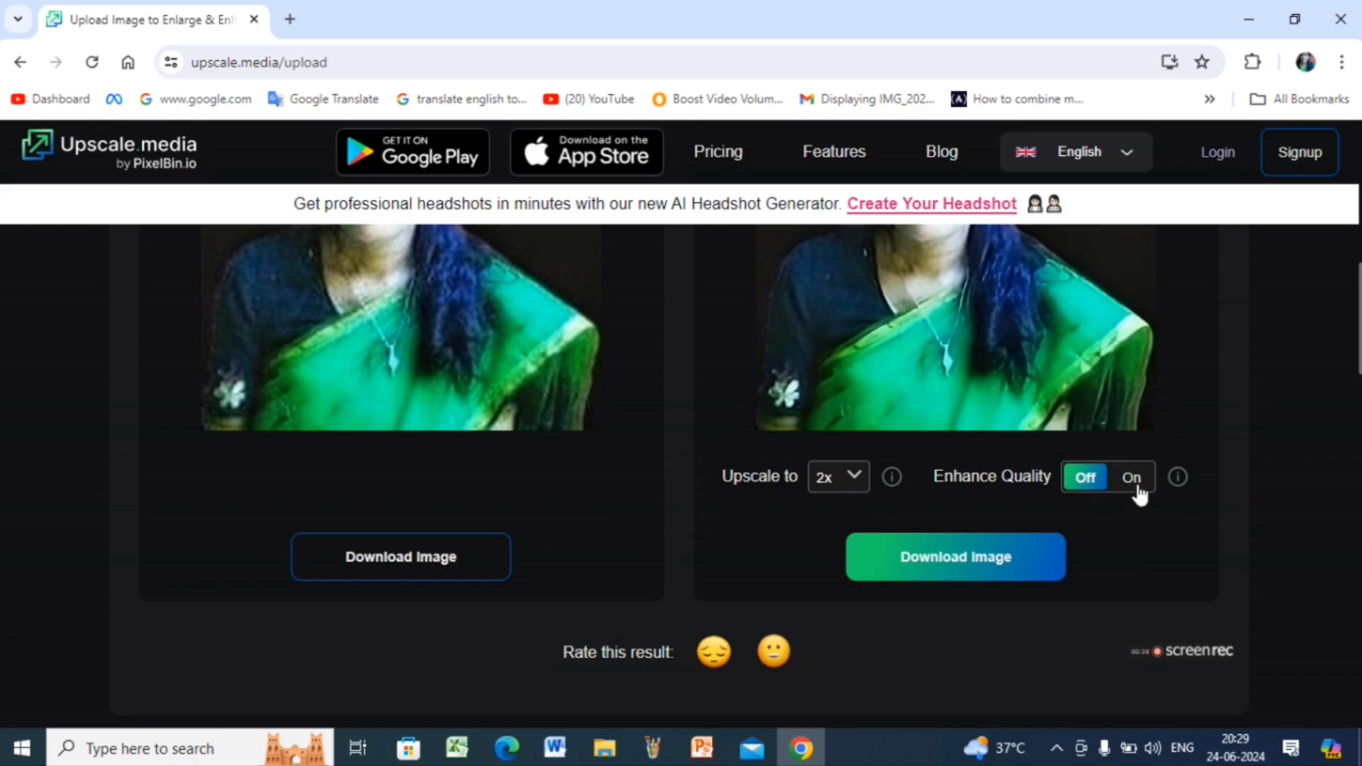
Turn on Enhance Quality for the AI-upscaled image and compare it with the normally upscaled version.
scroll(1137, 489, down, 5)
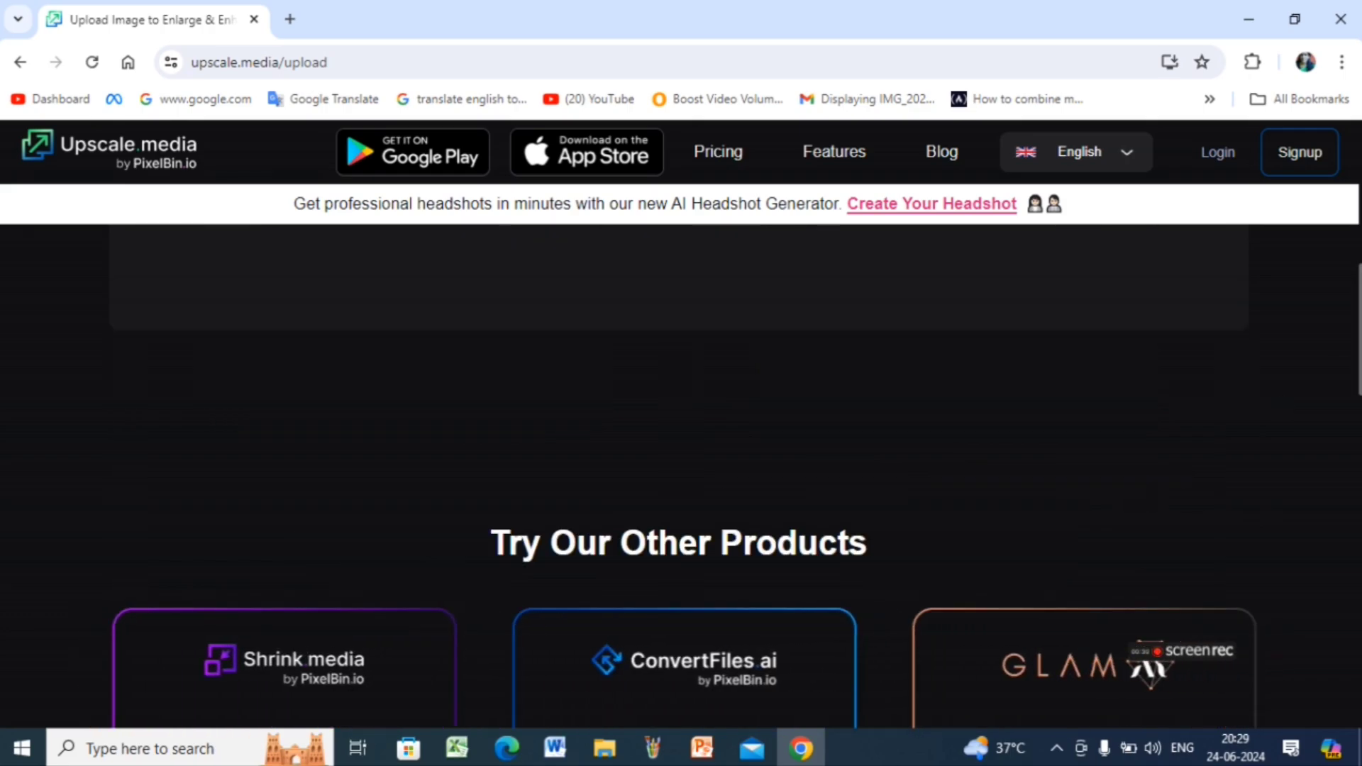
scroll(681, 425, up, 5)
scroll(681, 426, down, 3)
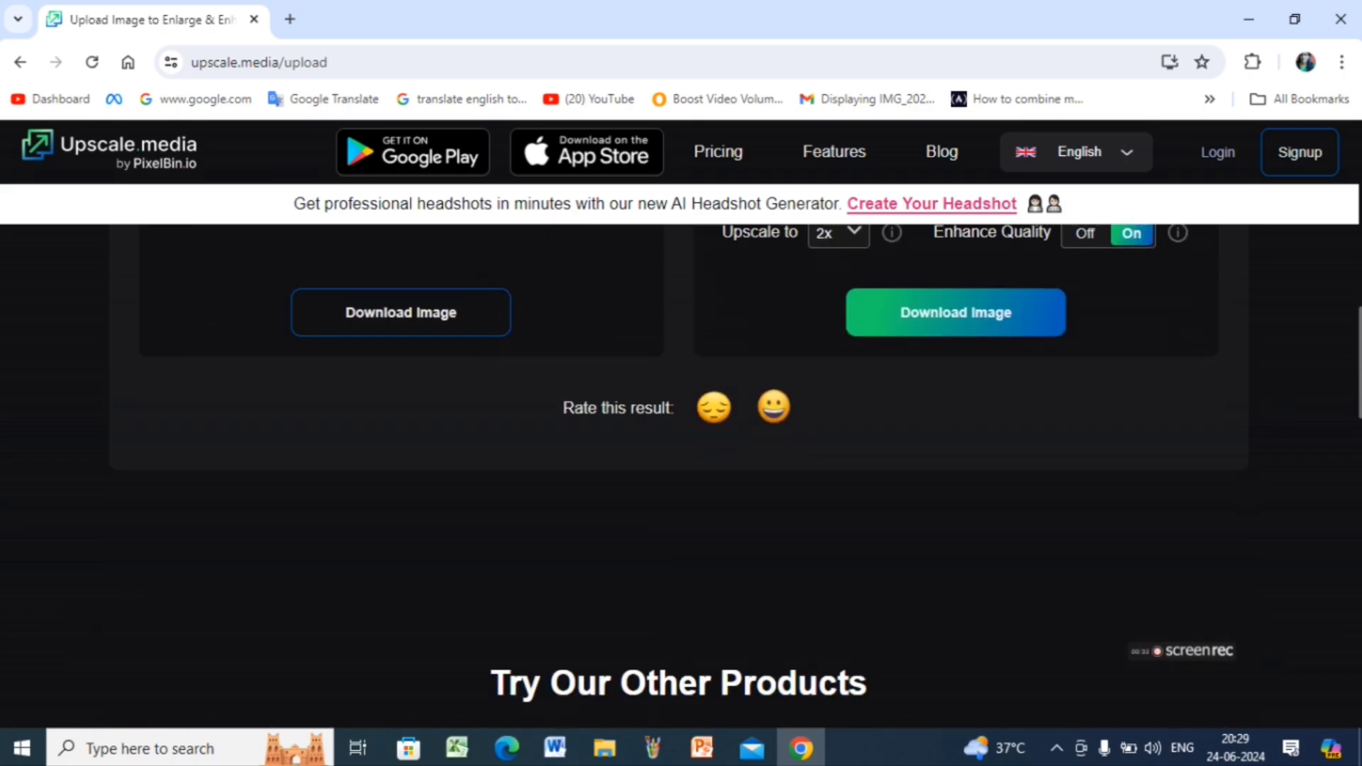
scroll(681, 426, up, 12)
scroll(681, 426, down, 5)
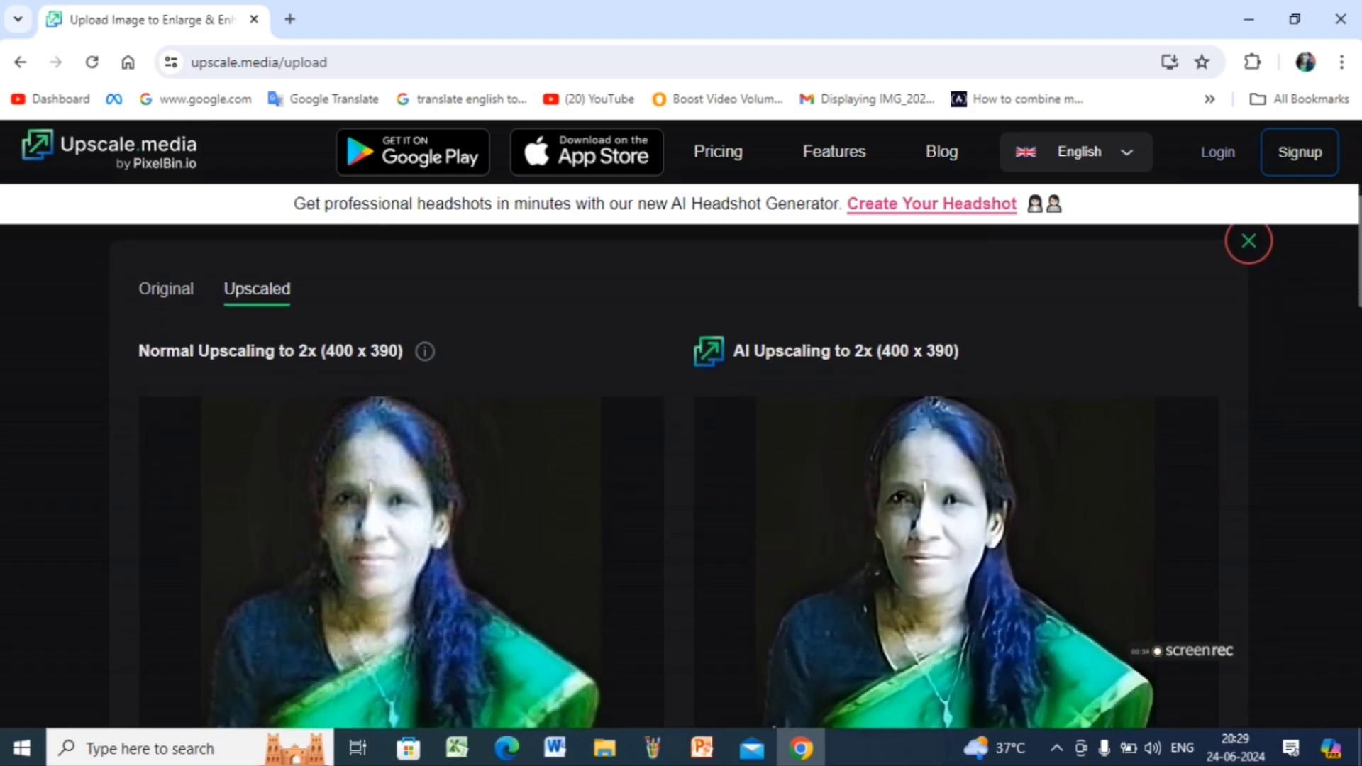
scroll(681, 425, down, 3)
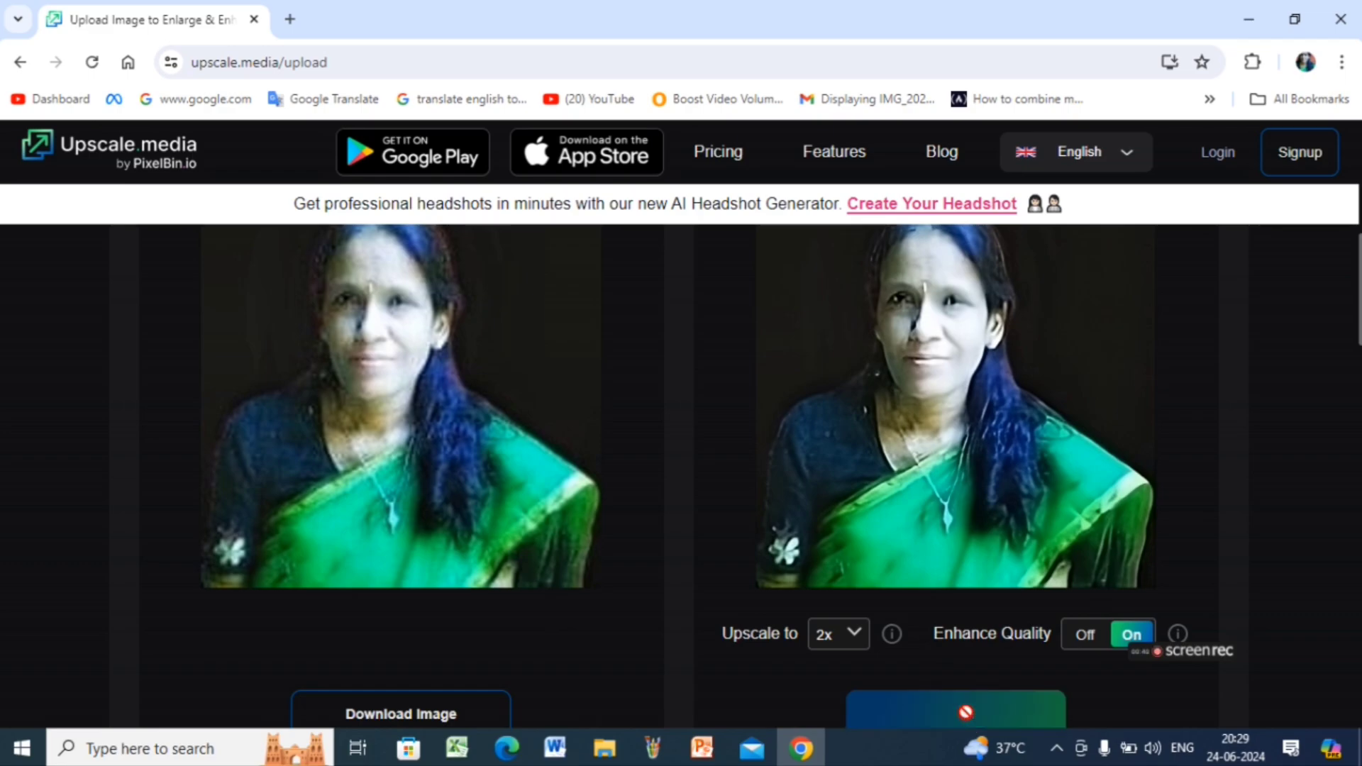
Download the enhanced AI-upscaled image to the Desktop as the JPEG file IMG_20230630_160915_670-transformed.
click(966, 713)
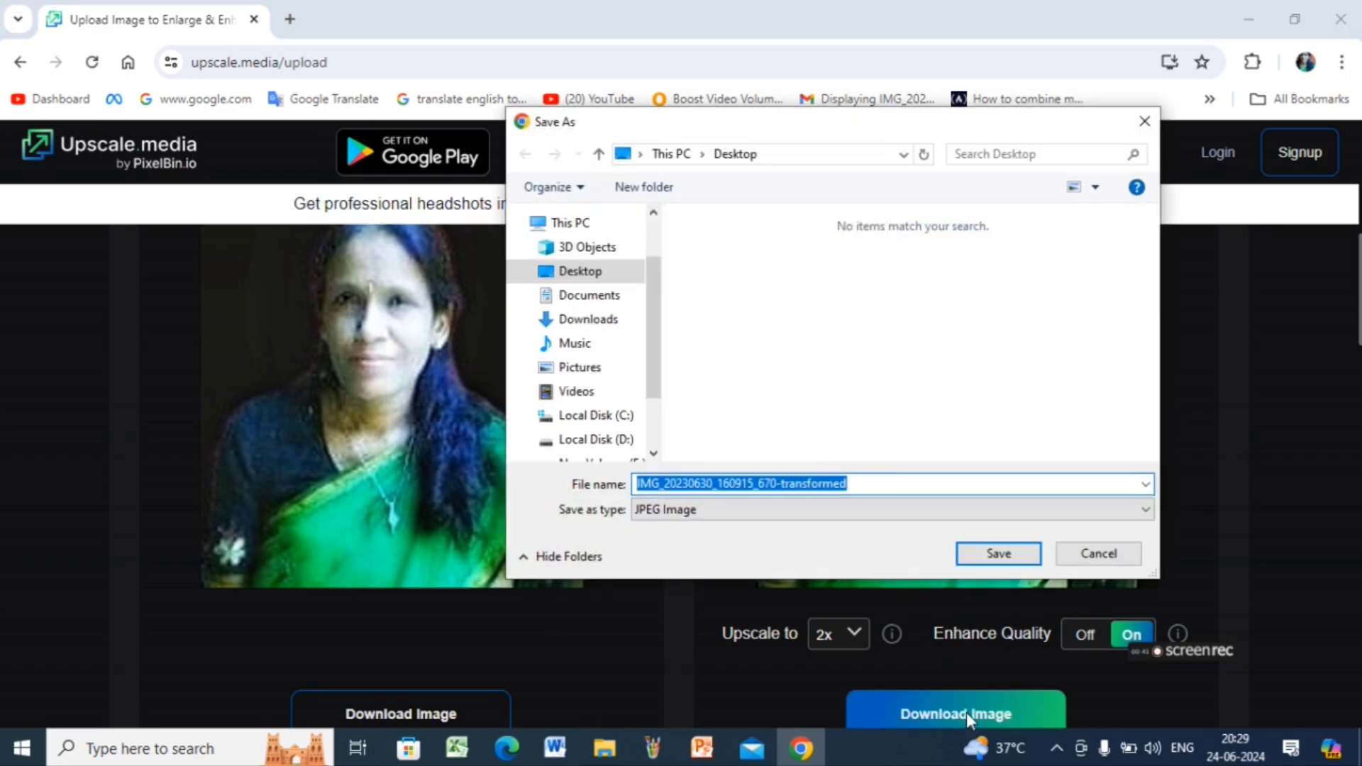
click(1014, 566)
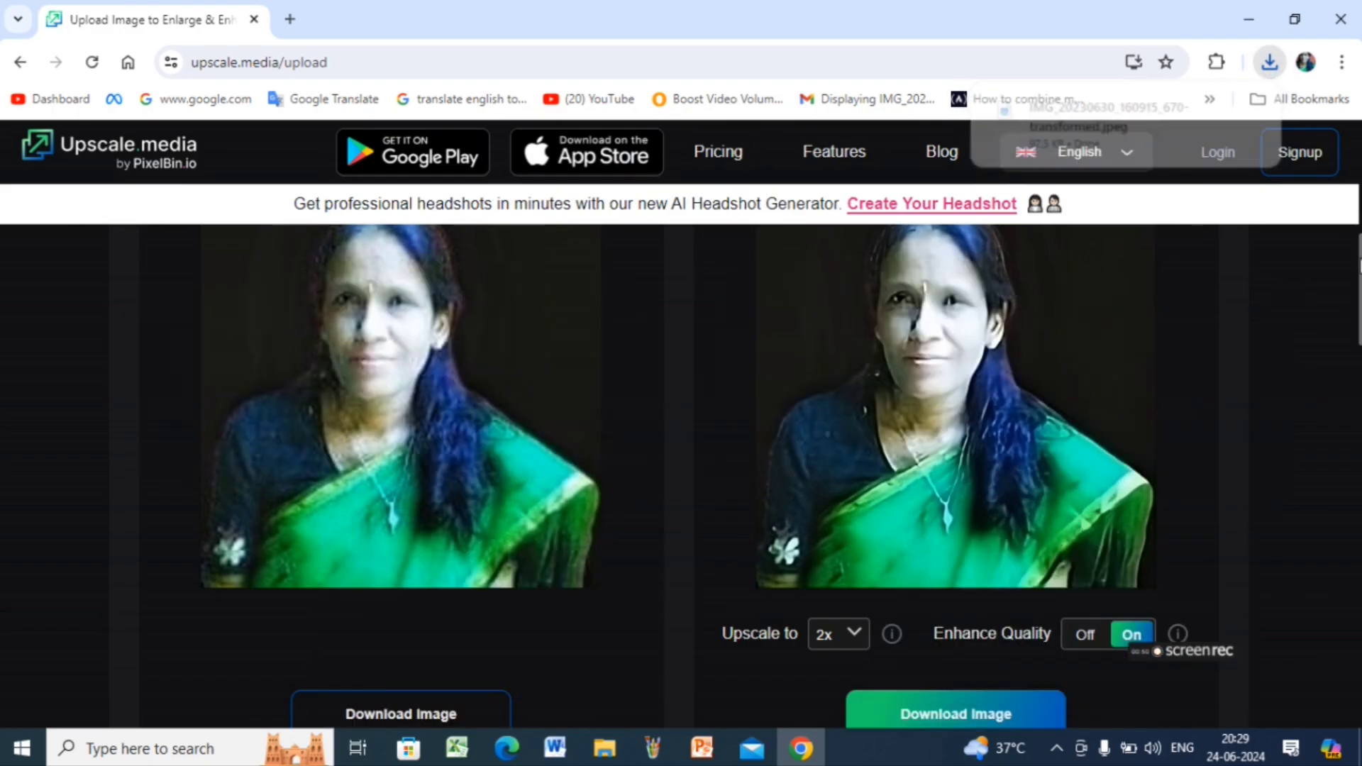
scroll(682, 475, up, 3)
scroll(681, 476, down, 2)
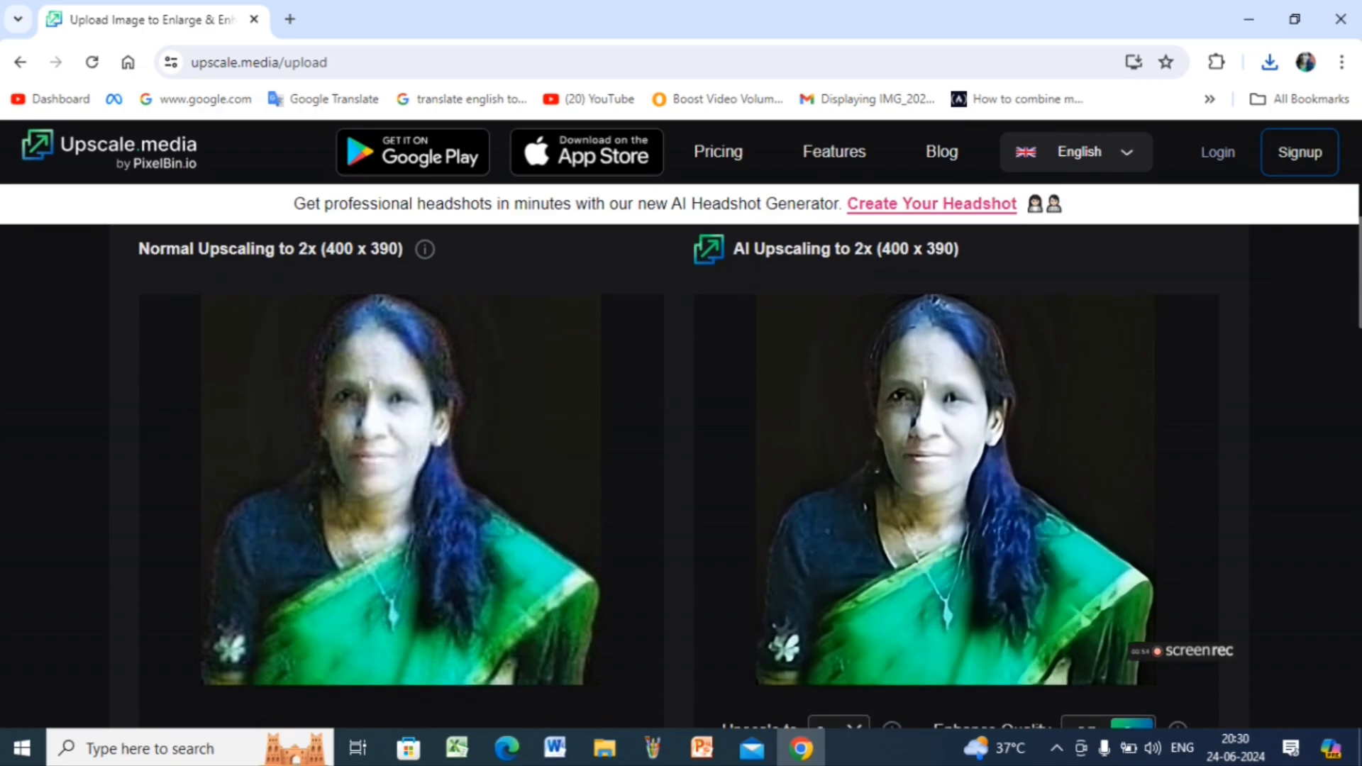
Open the Erase.bg background removal tool from Upscale.media's other products.
scroll(1355, 588, down, 5)
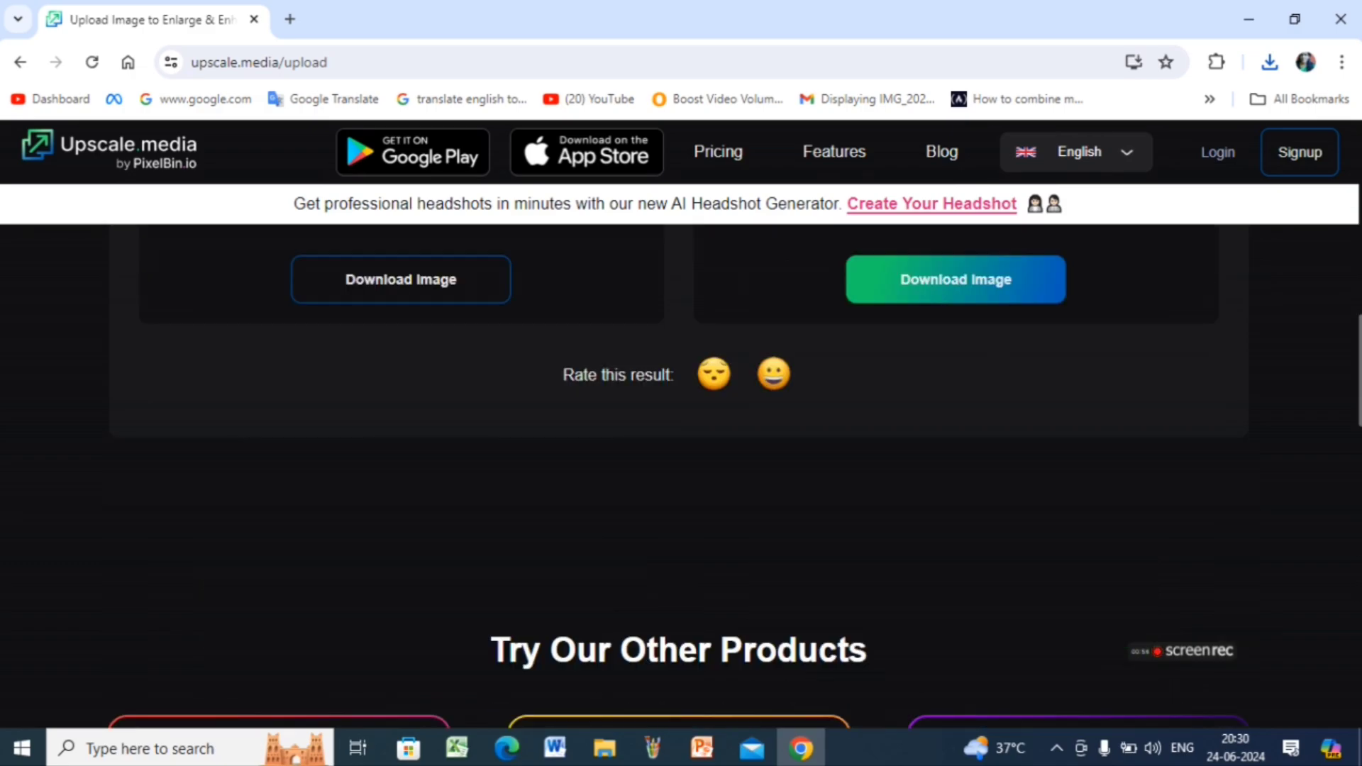
scroll(681, 426, down, 5)
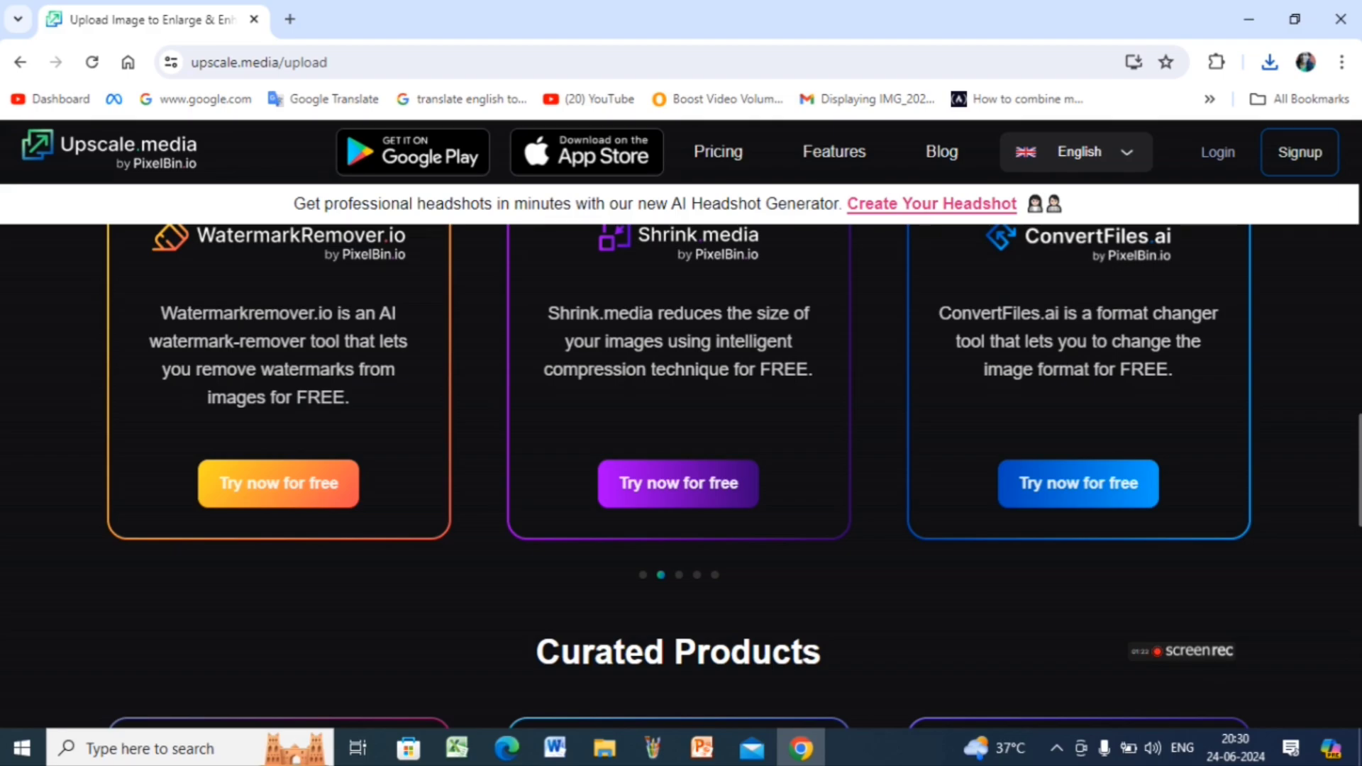
scroll(681, 425, down, 7)
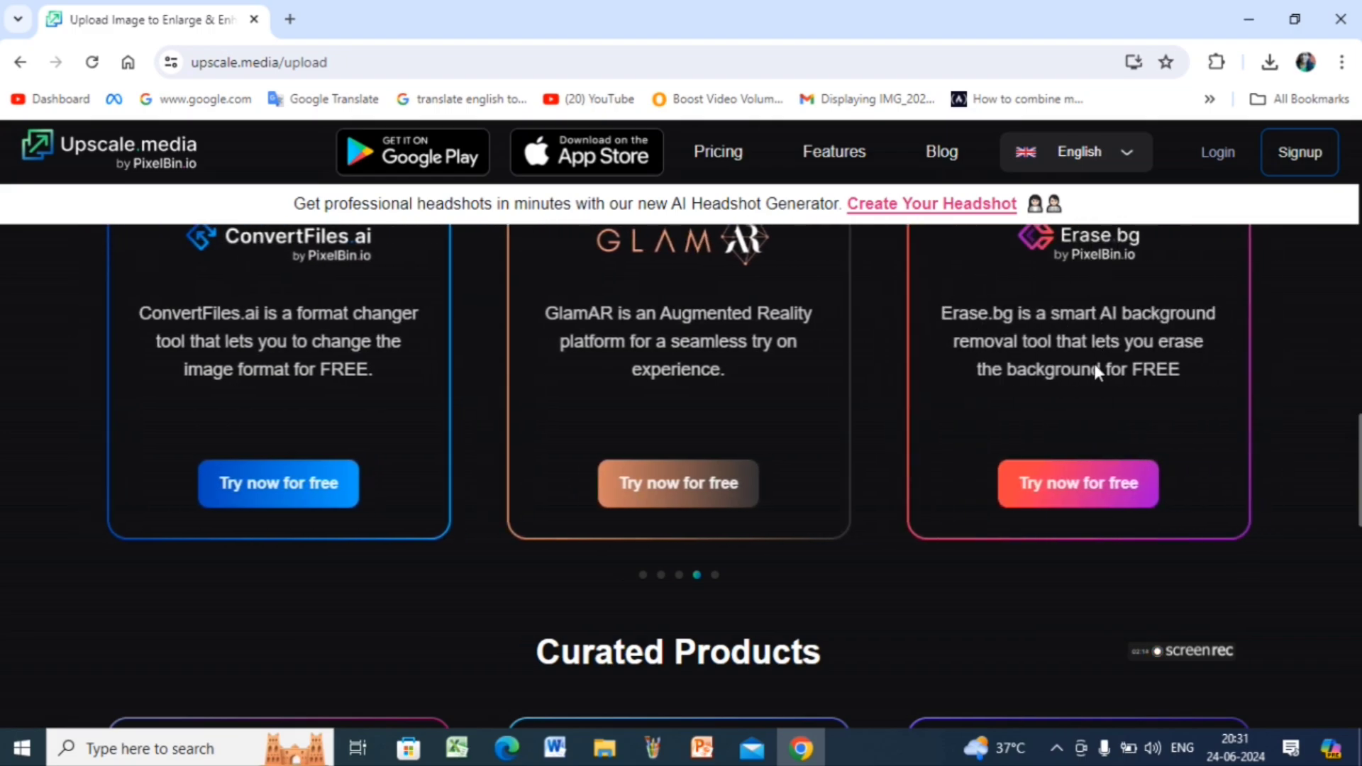
click(1066, 494)
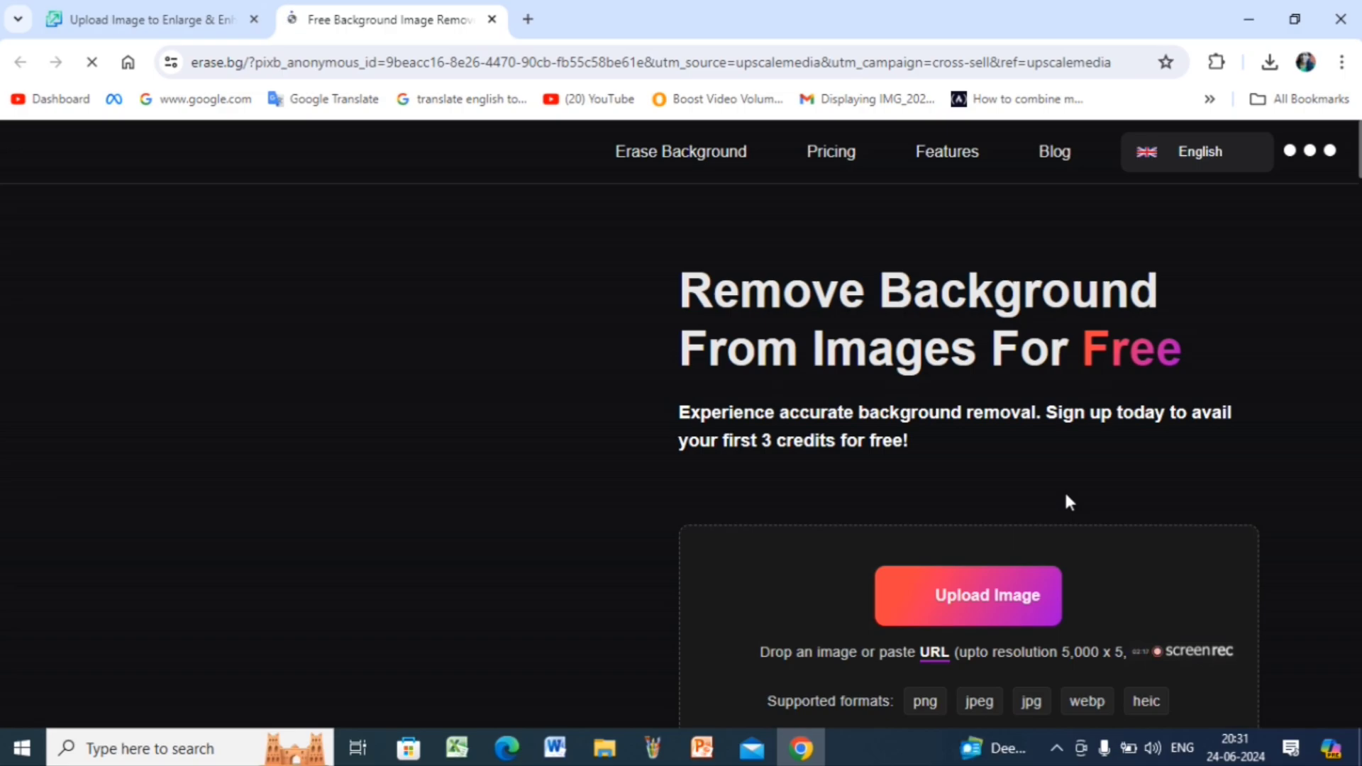
Upload the picture named images to Erase.bg for background removal, dismissing the Google sign-in prompt.
click(1010, 591)
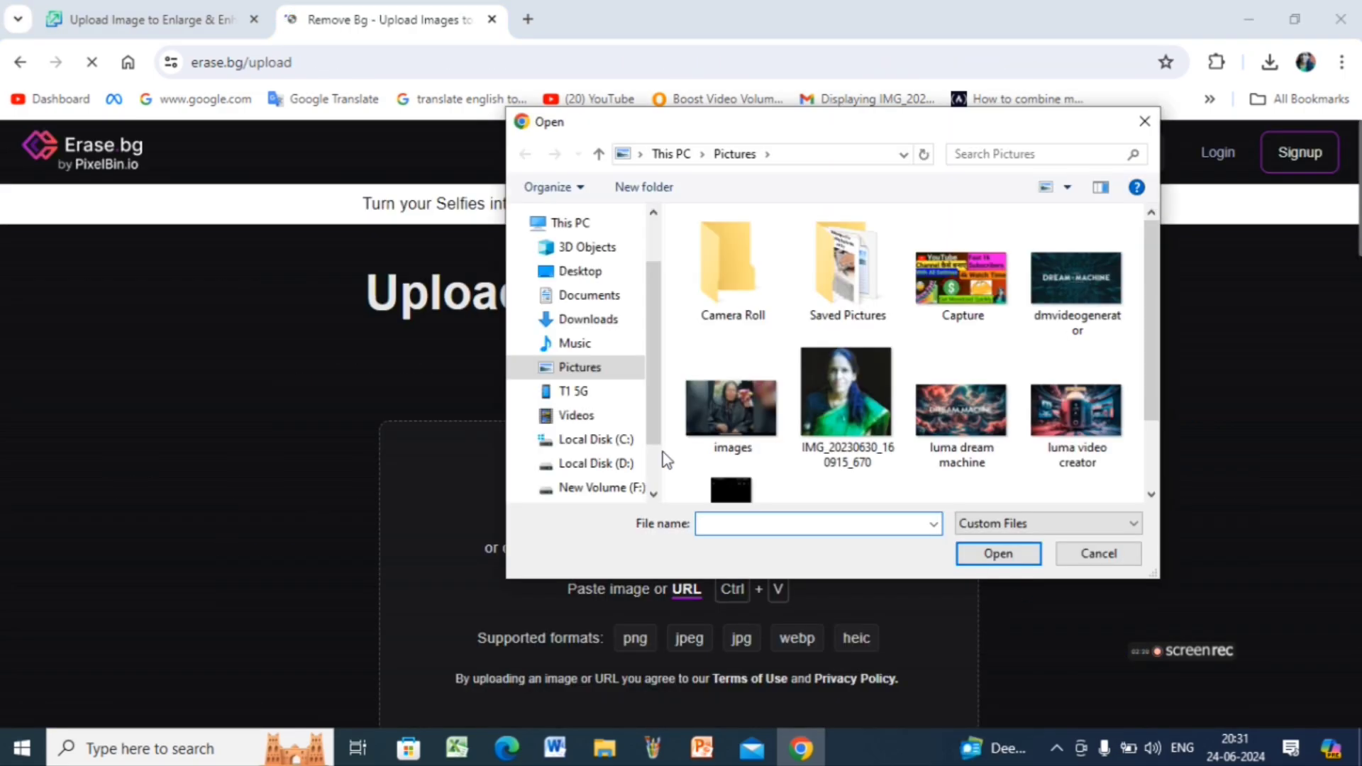
click(737, 414)
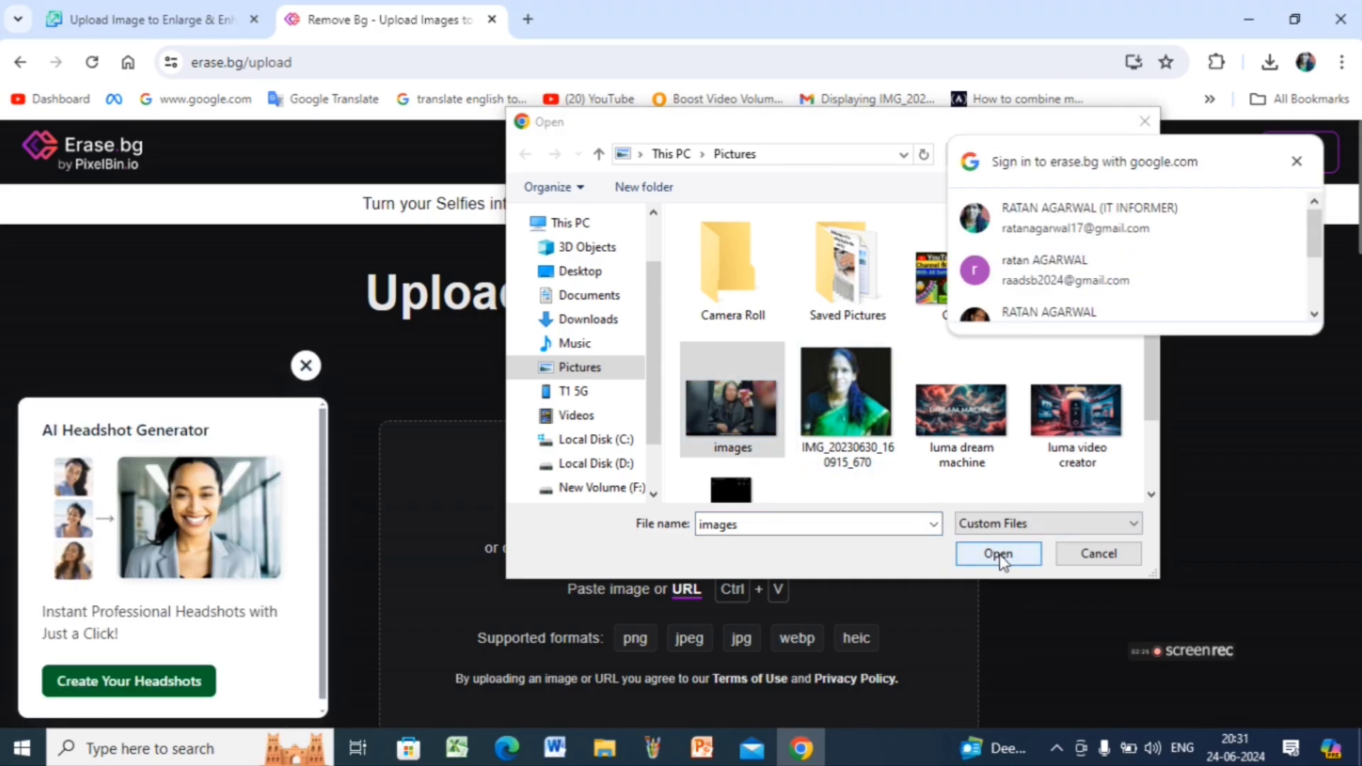
click(1298, 162)
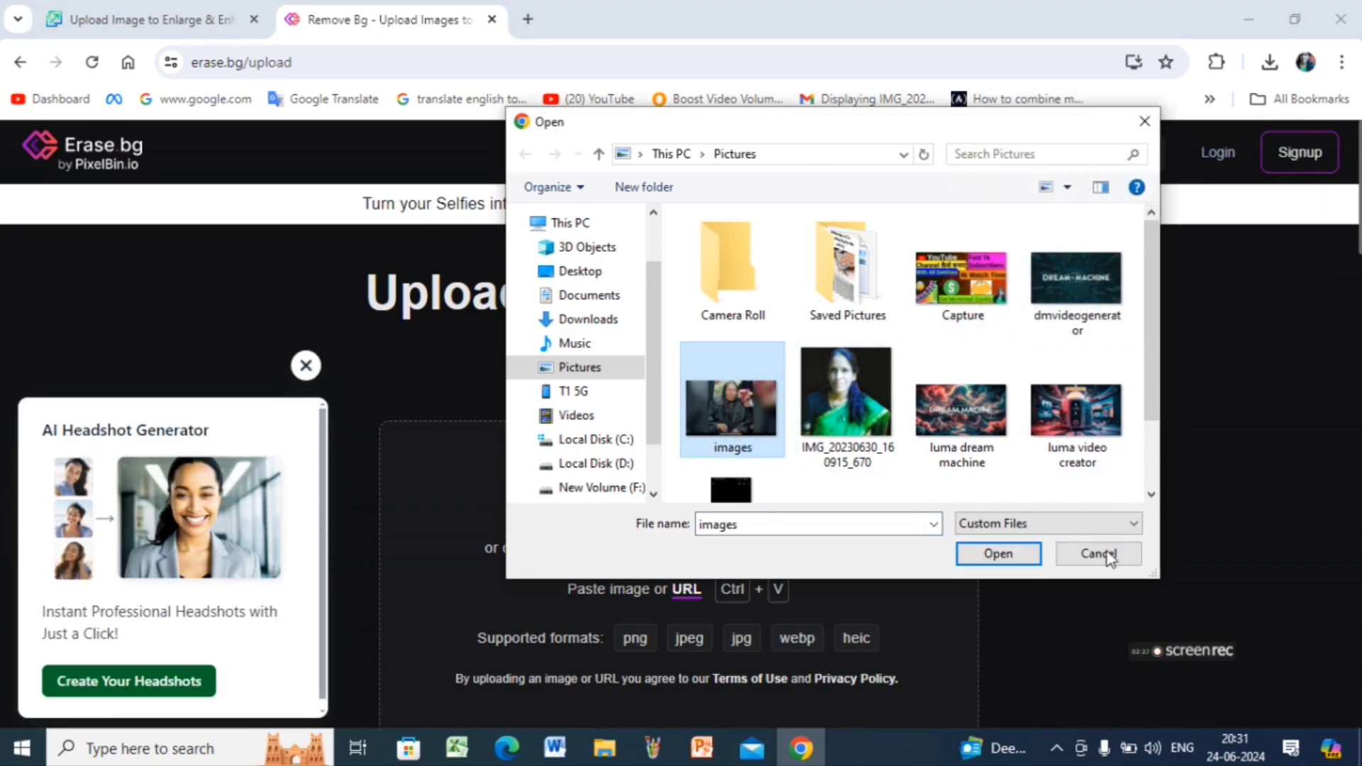
click(998, 554)
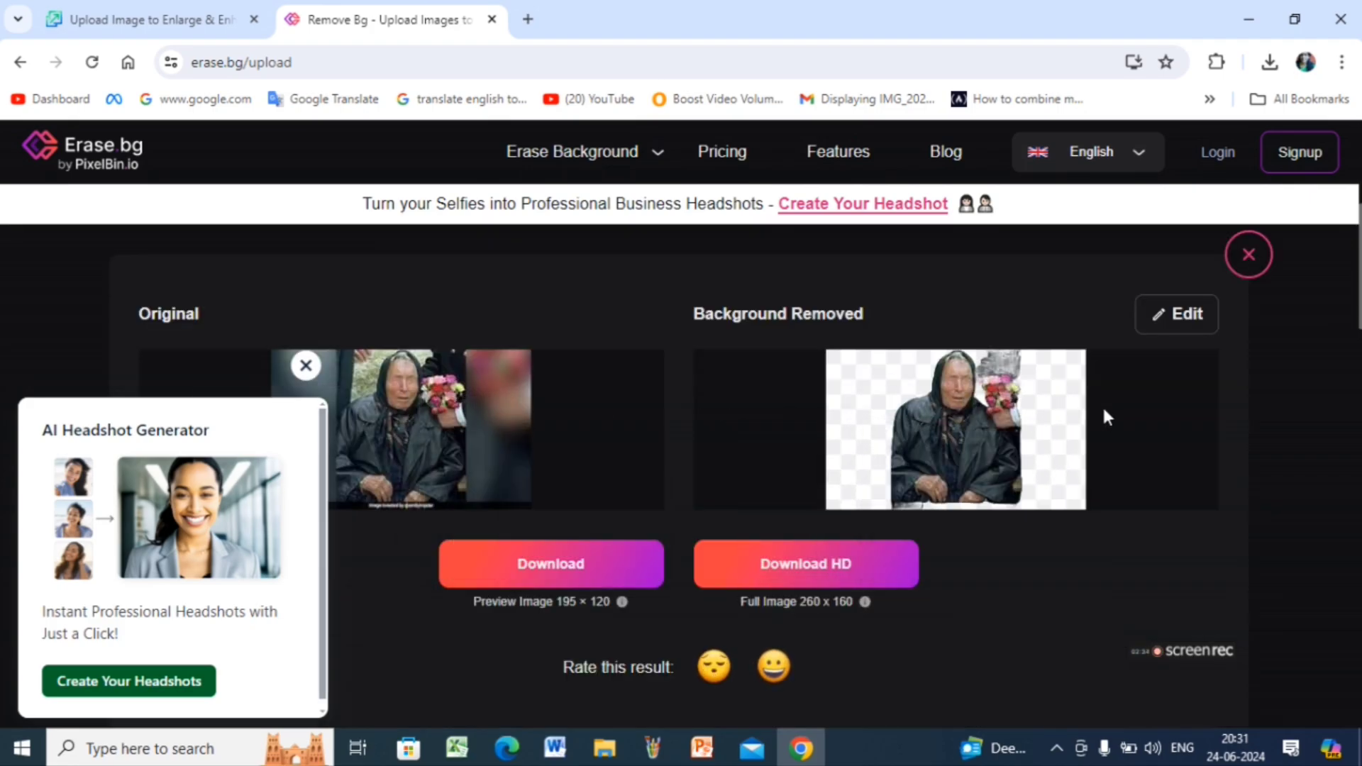
Try to download the background-removed image in HD, and go back to the Erase.bg home page.
click(815, 566)
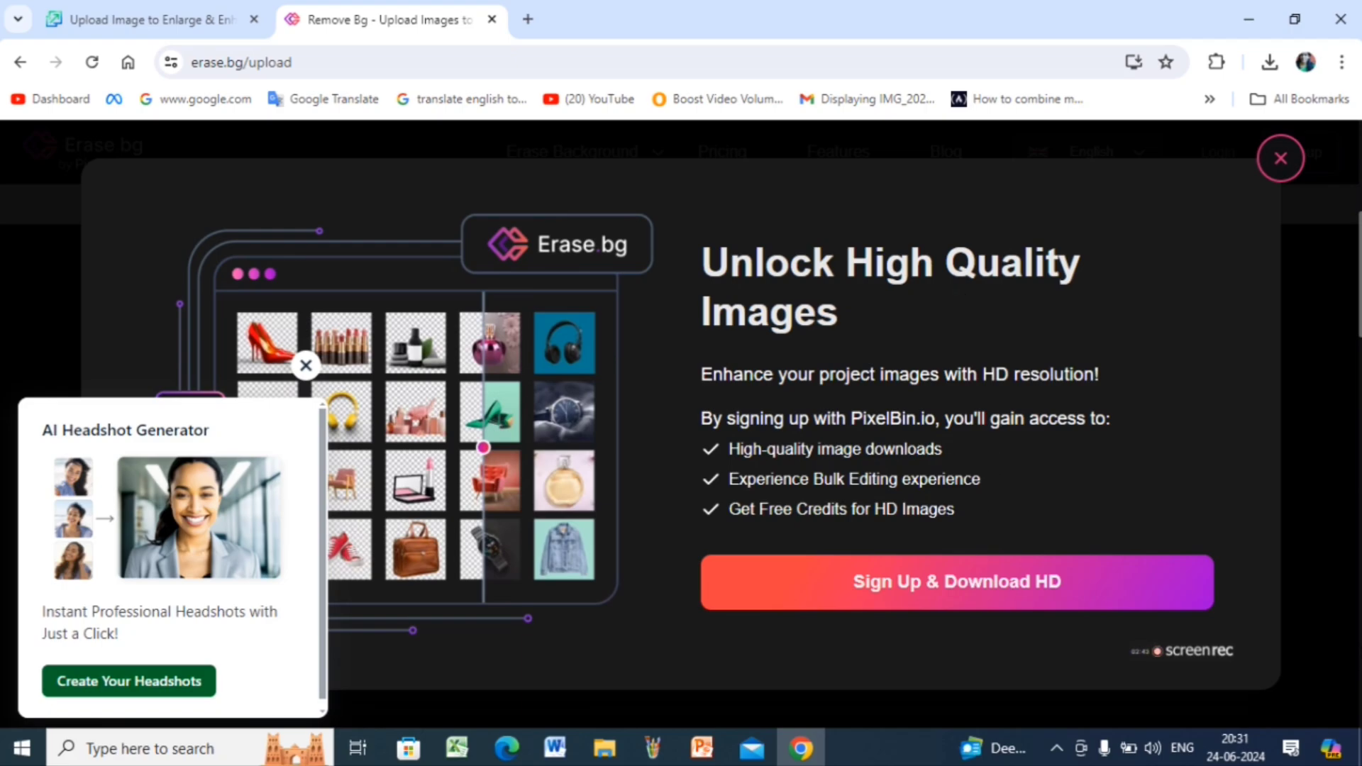
scroll(681, 425, down, 10)
scroll(681, 425, down, 5)
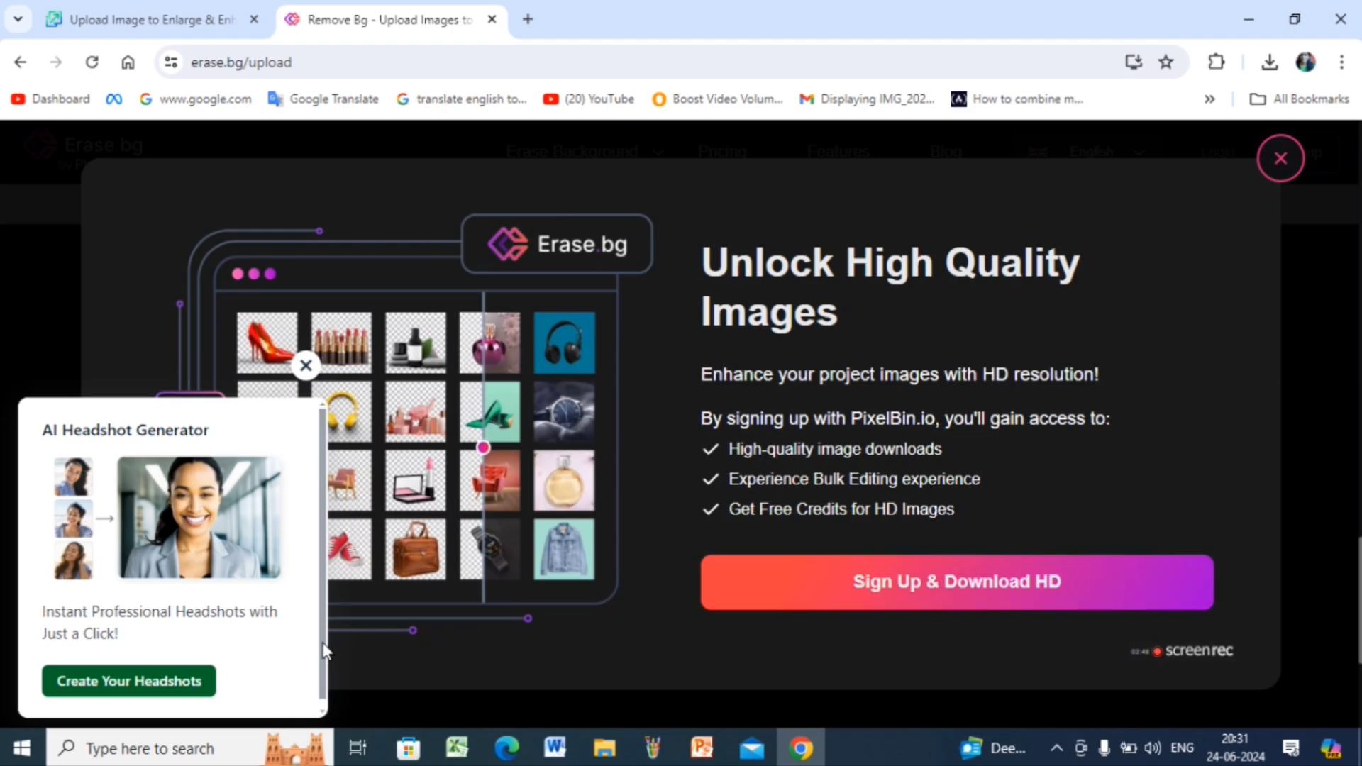
click(21, 63)
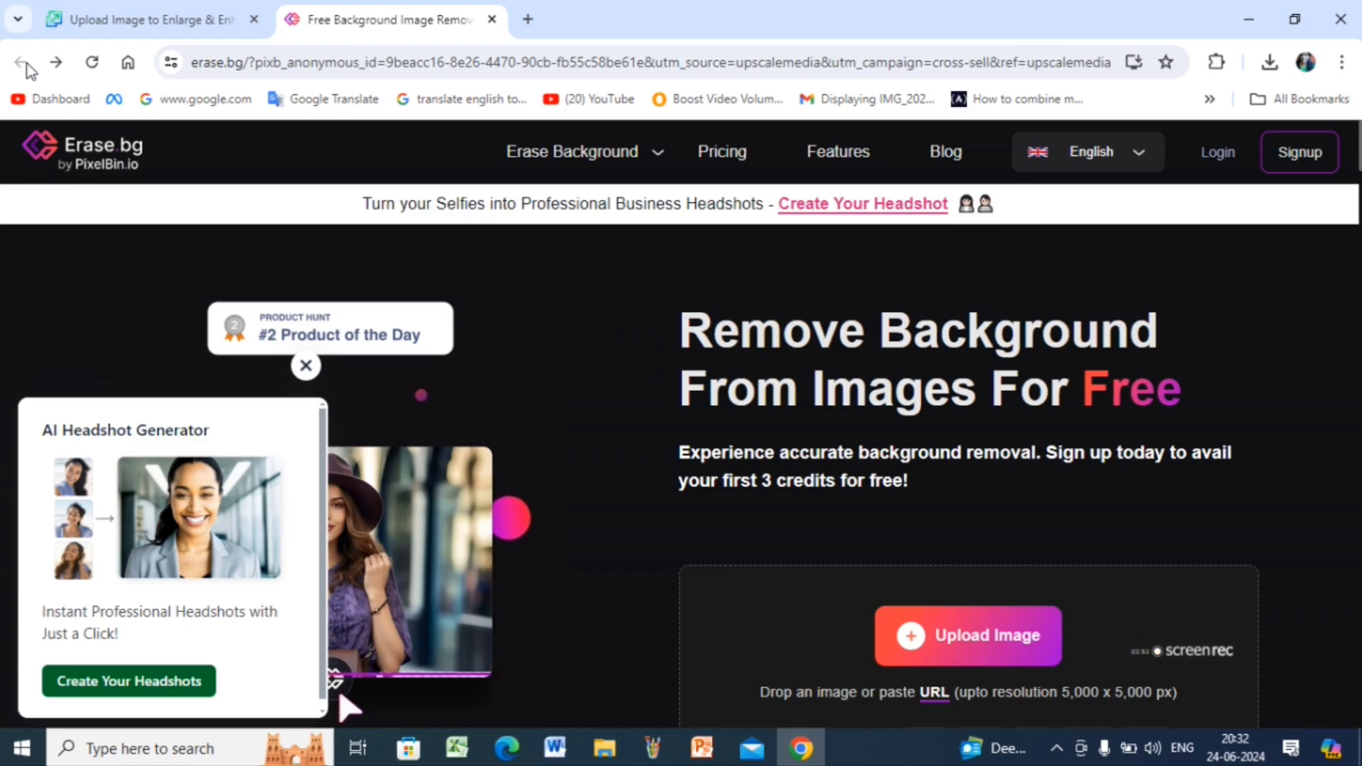
mouse_move(653, 152)
scroll(681, 425, down, 6)
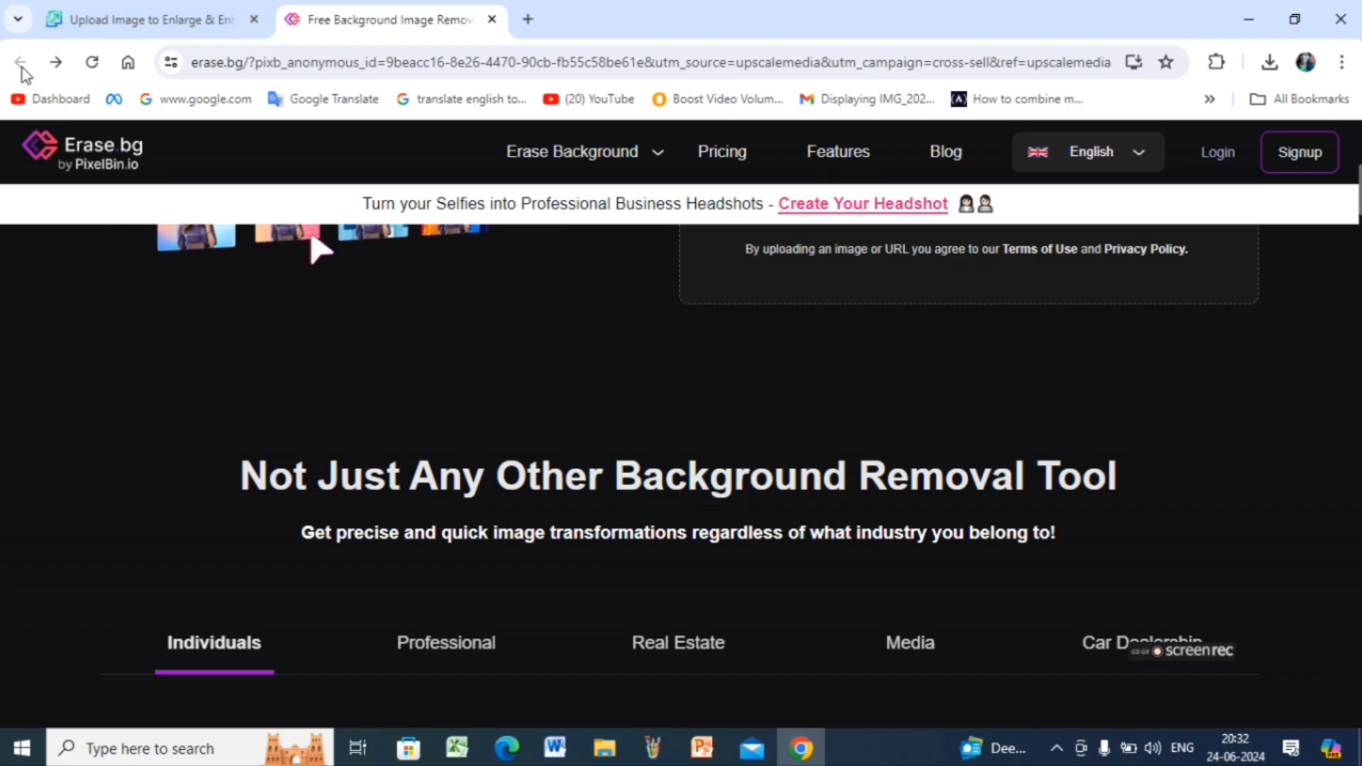
Return to the Upscale.media page and open the Shrink.media image size reducer from its other products.
click(106, 20)
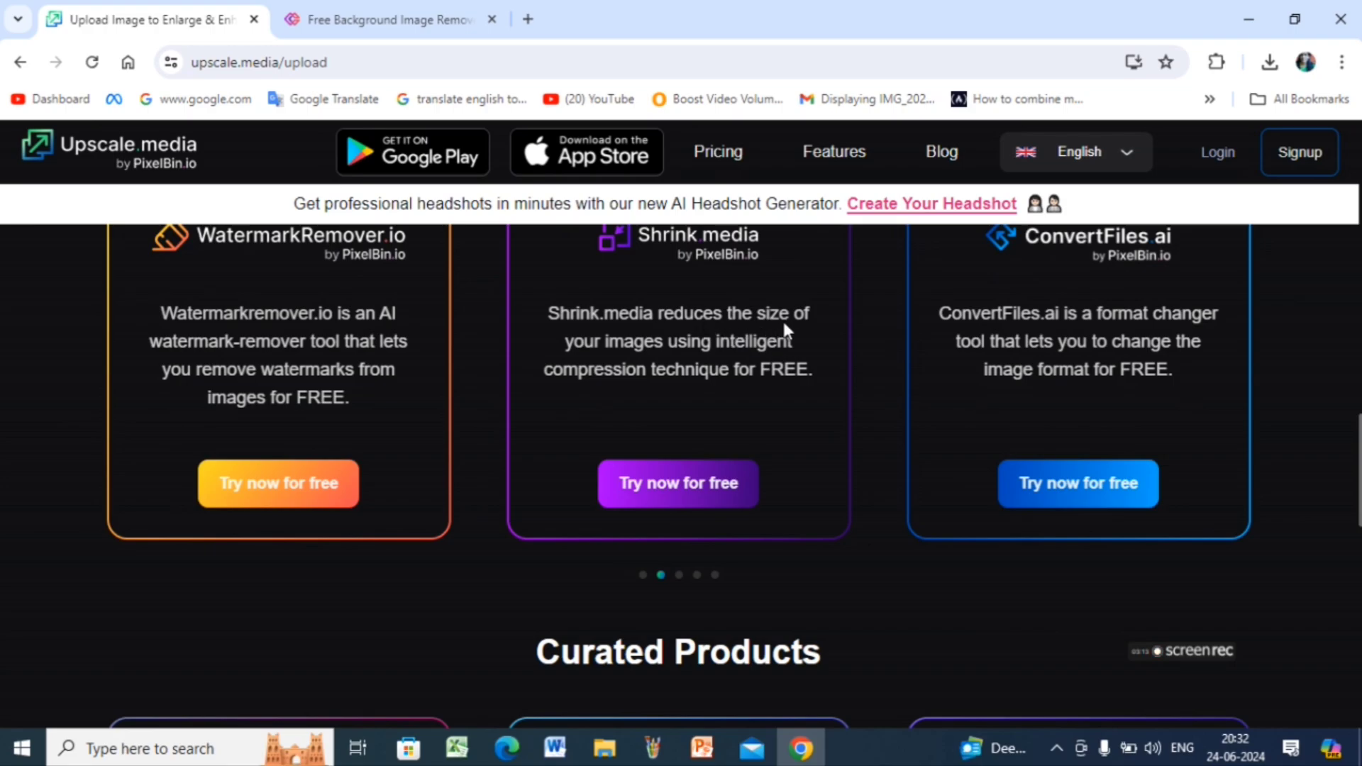
click(685, 502)
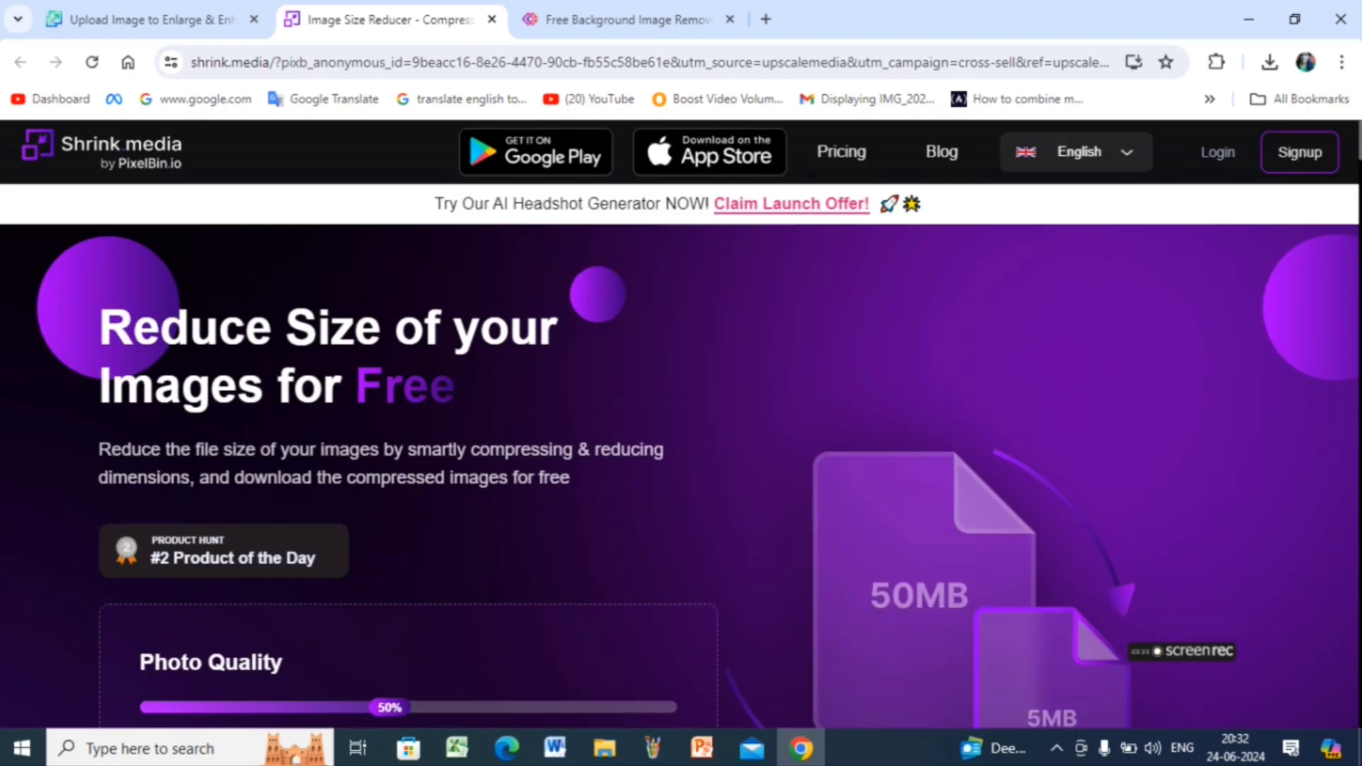
Upload the picture IMG_20230630_160915_670 to Shrink.media with 50% photo quality and 75% photo dimensions.
scroll(681, 475, down, 7)
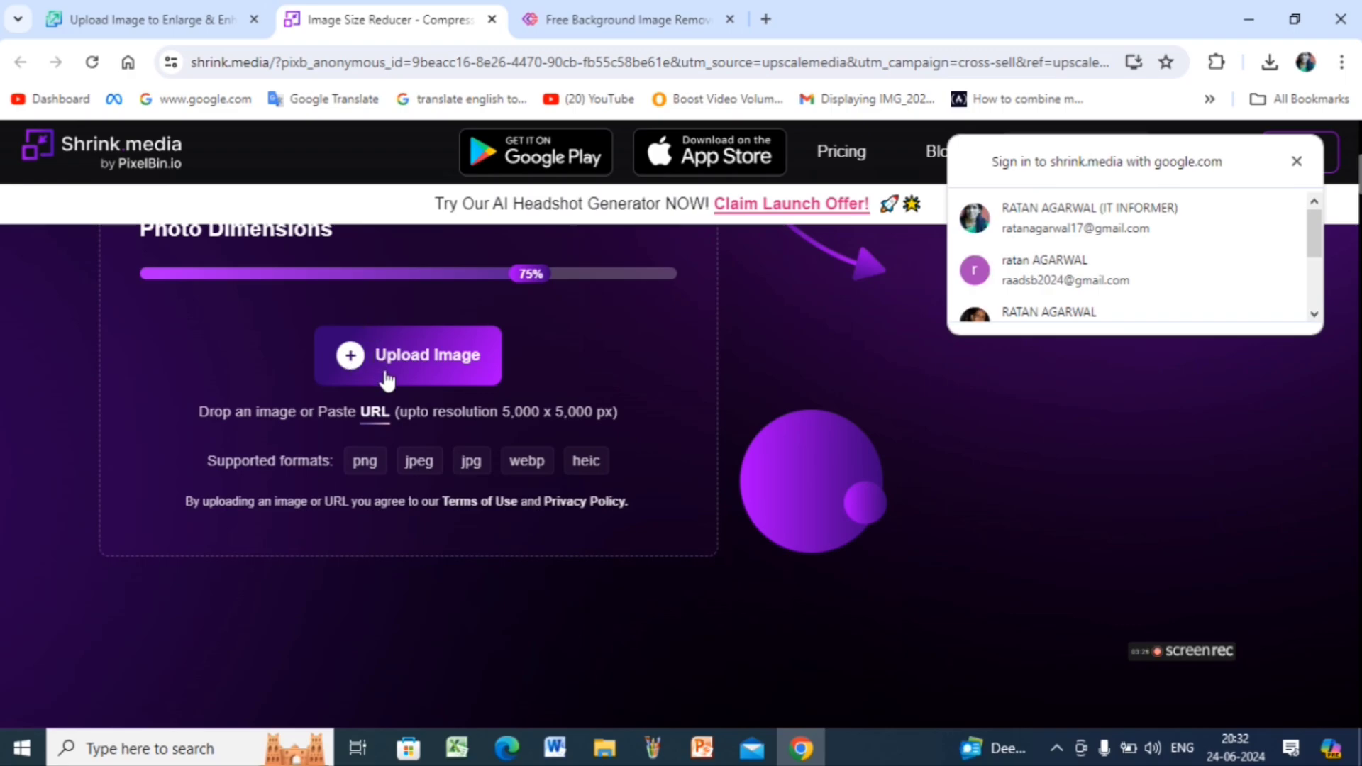
click(387, 376)
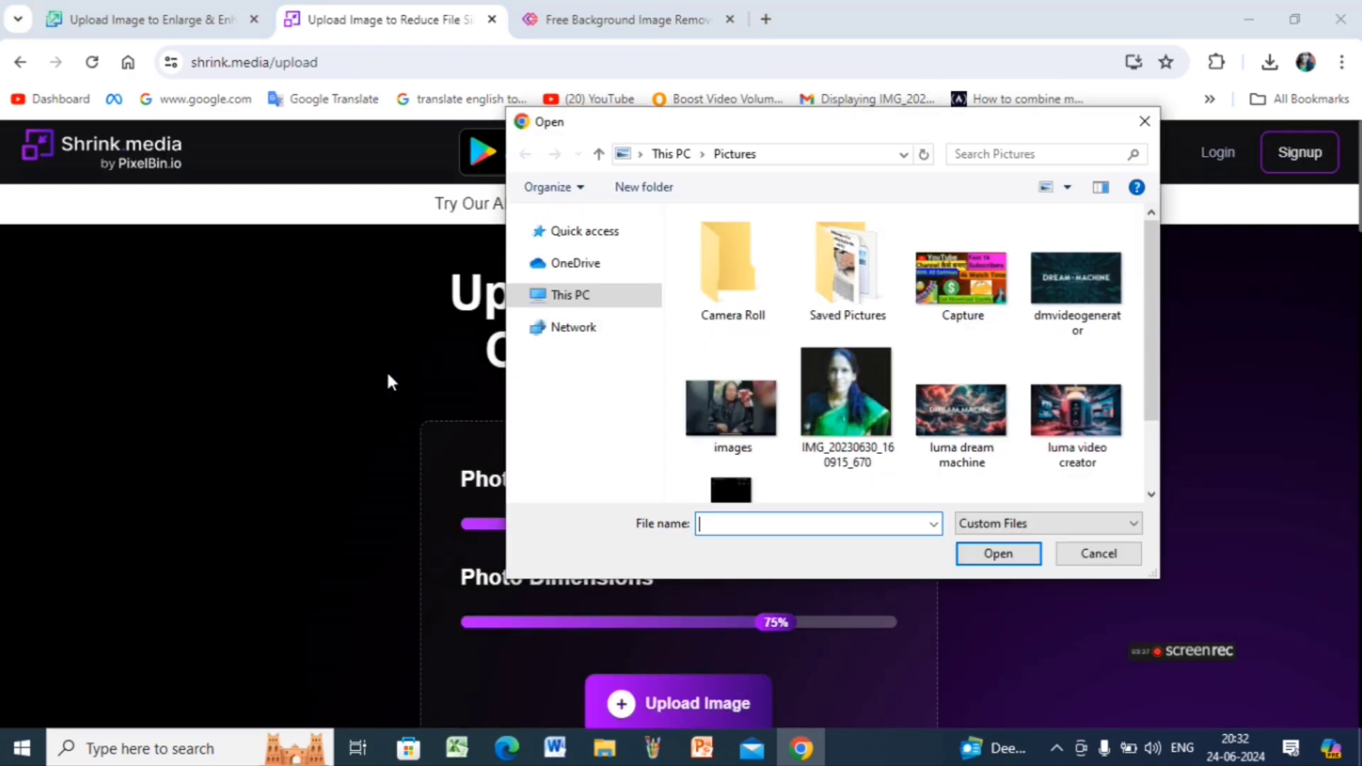
click(854, 419)
double_click(855, 419)
scroll(692, 721, down, 4)
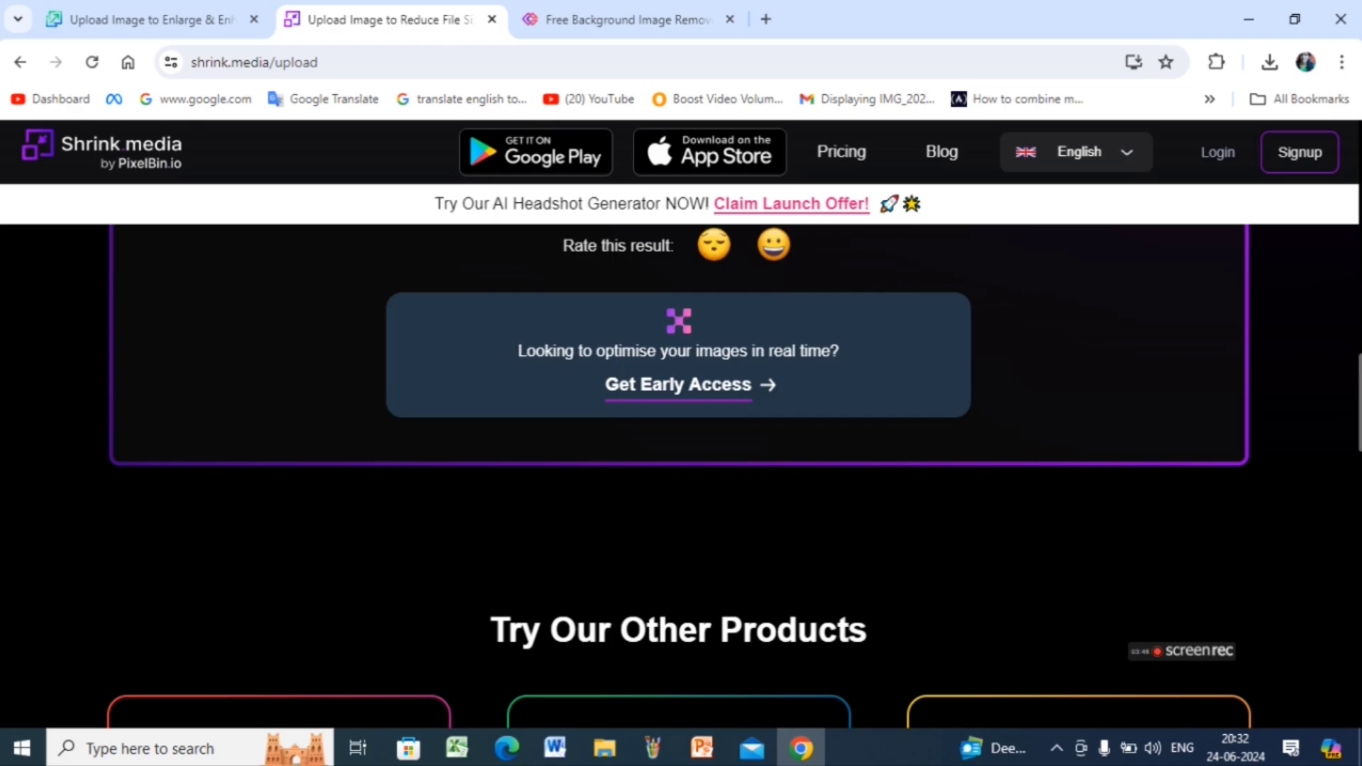
Download the compressed image to the Desktop as the JPEG file IMG_20230630_160915_670-transformed (1).
scroll(681, 475, up, 5)
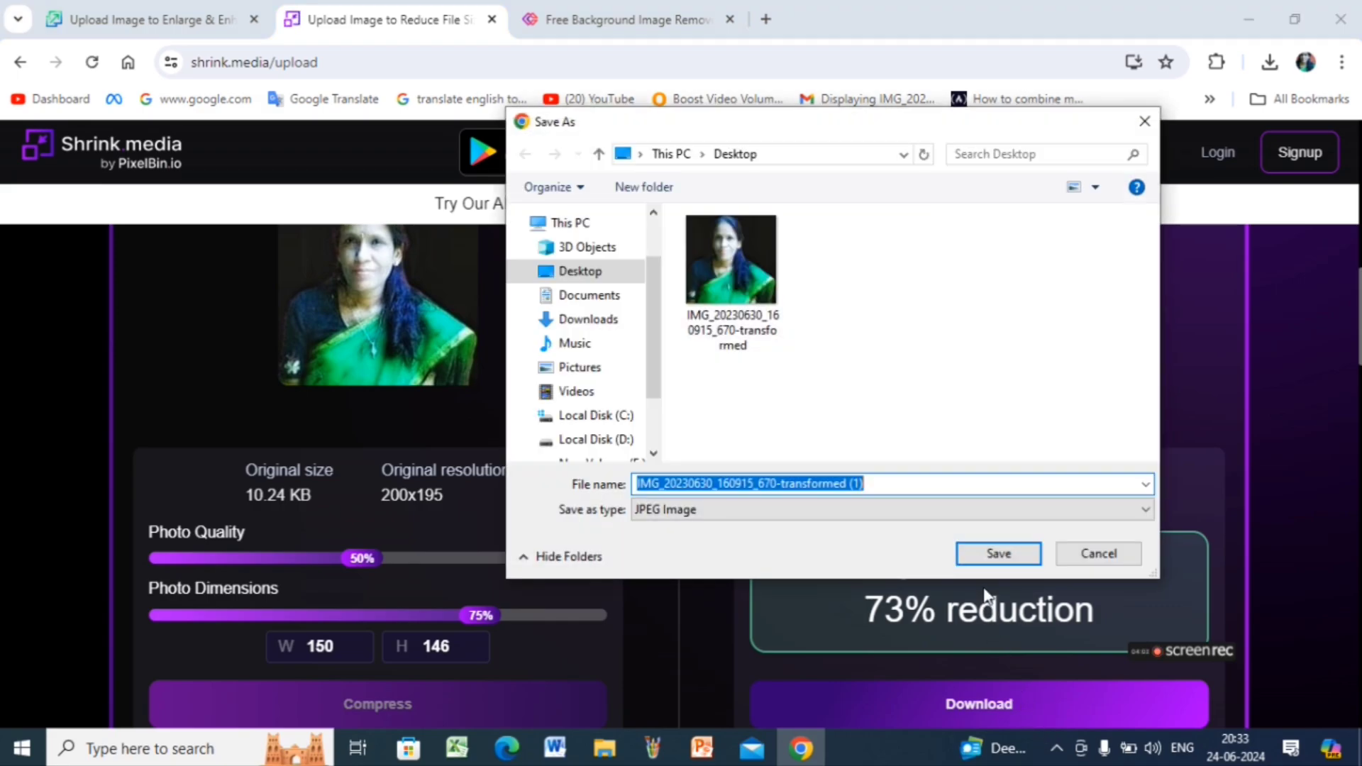
click(997, 552)
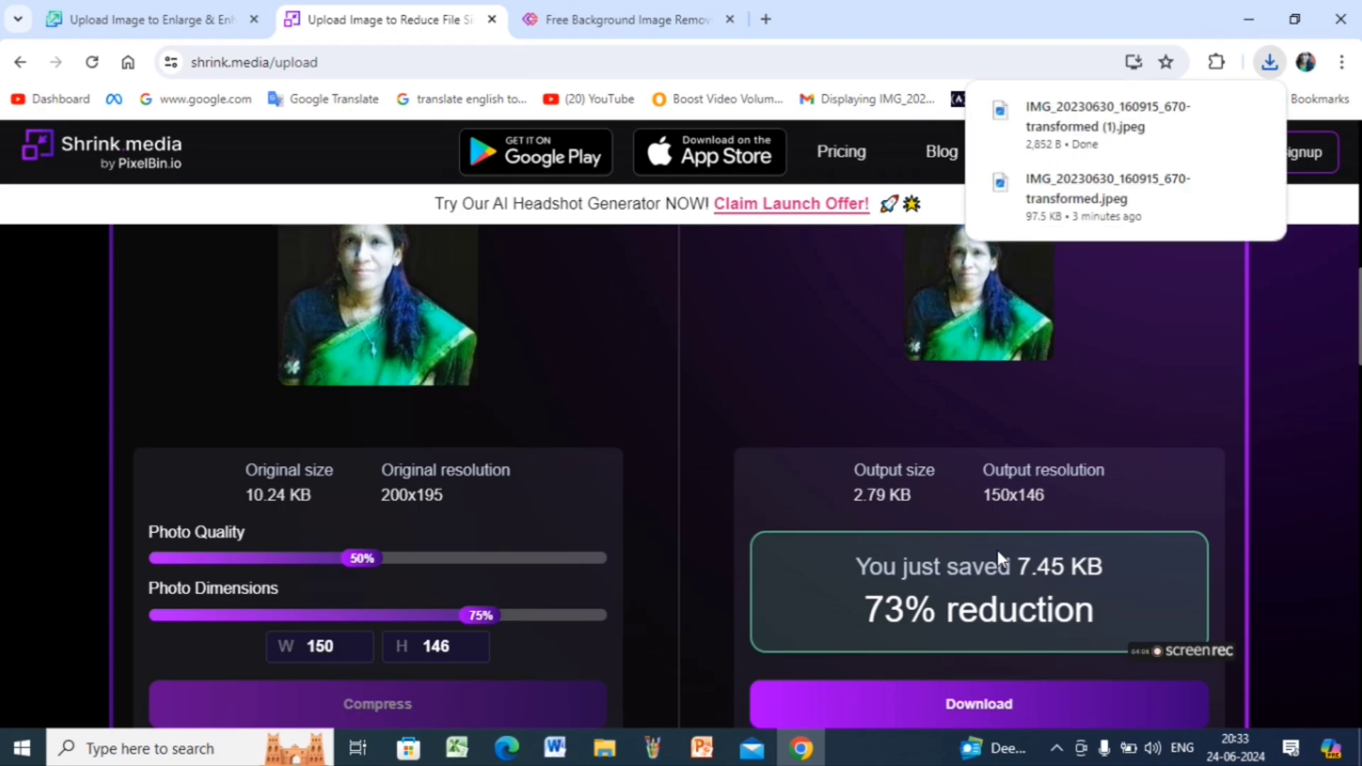
scroll(1314, 290, down, 5)
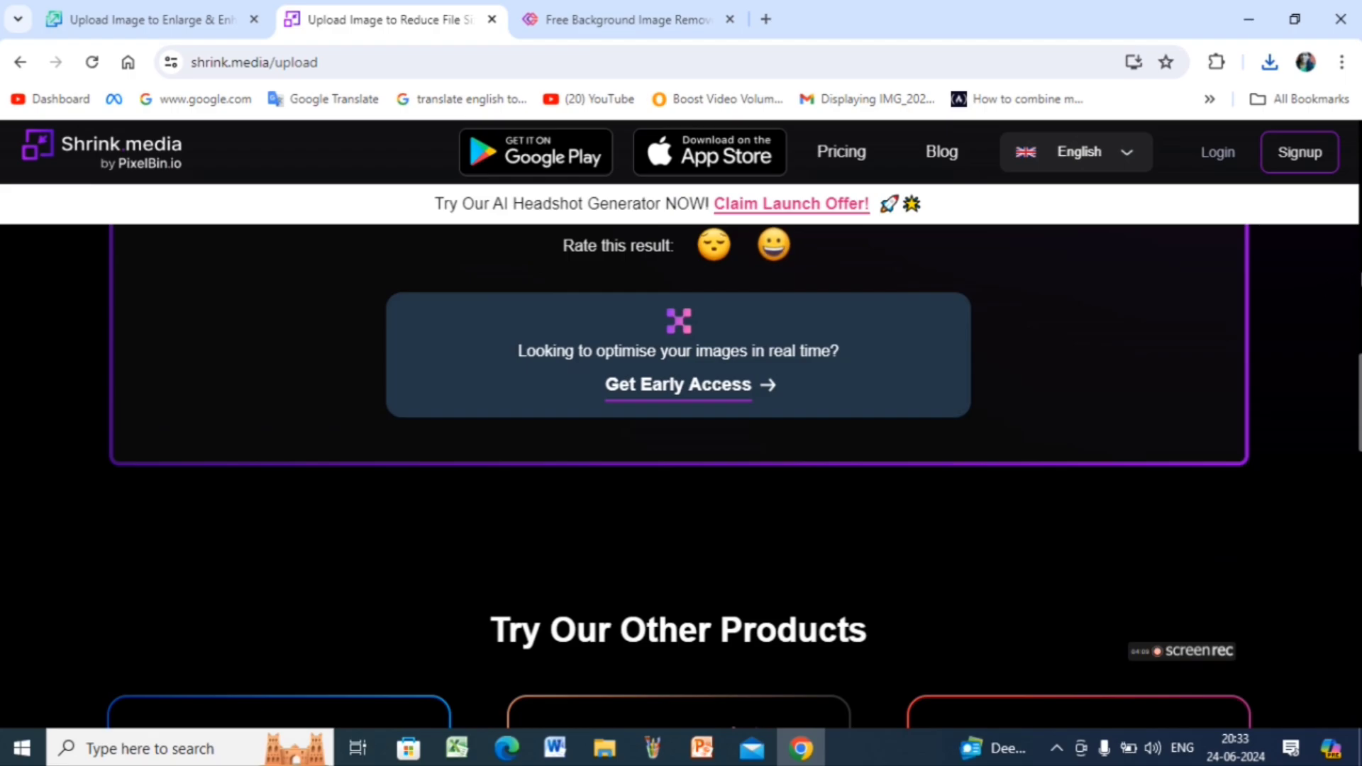
scroll(1314, 290, up, 10)
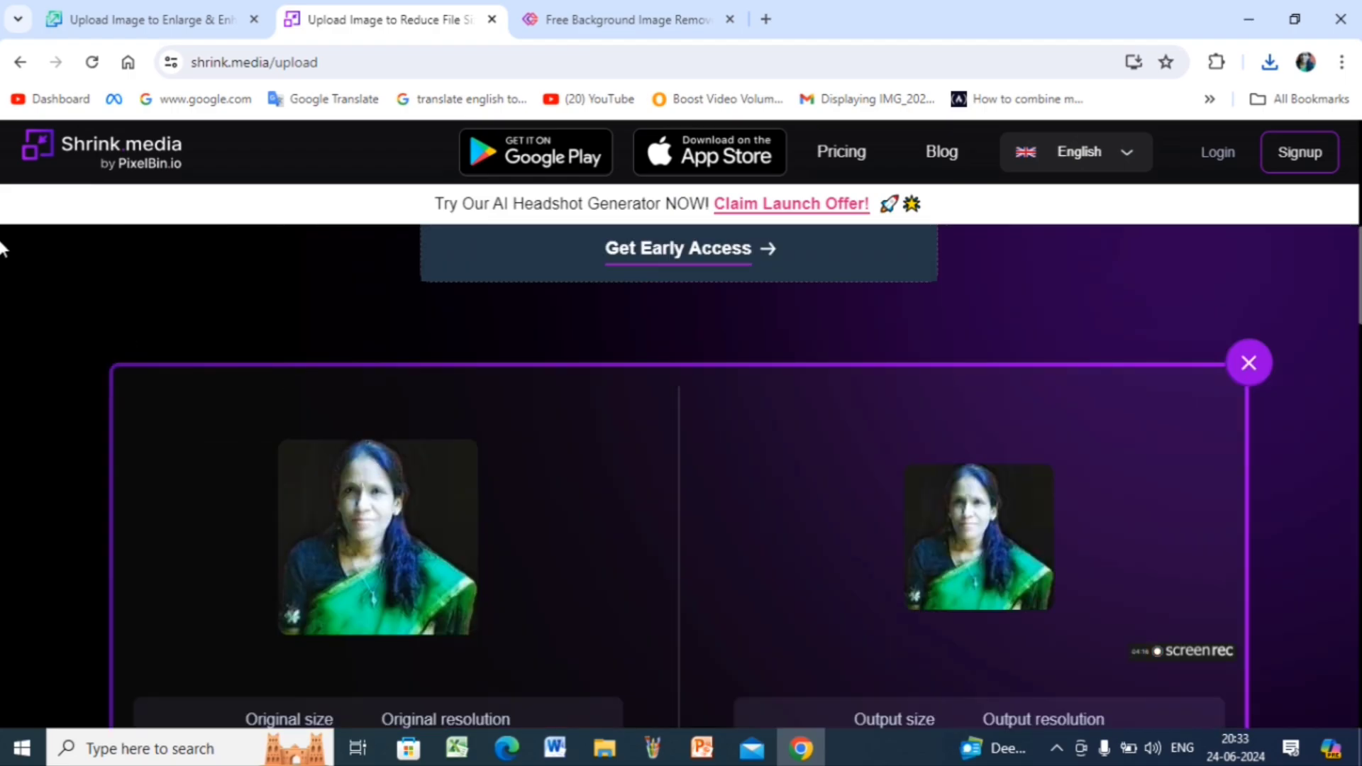
Leave the compression result and open the ConvertFiles.ai format converter from the Upscale.media page.
click(21, 64)
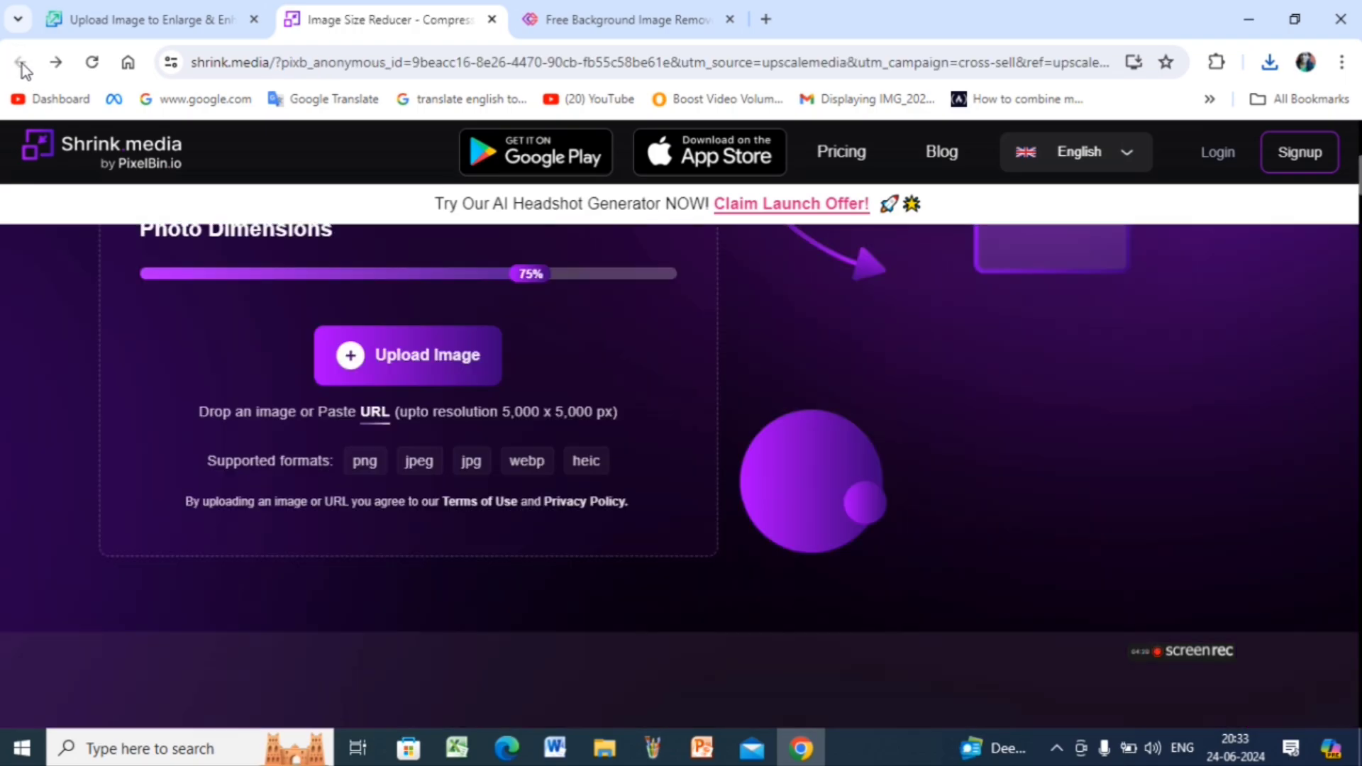
click(203, 19)
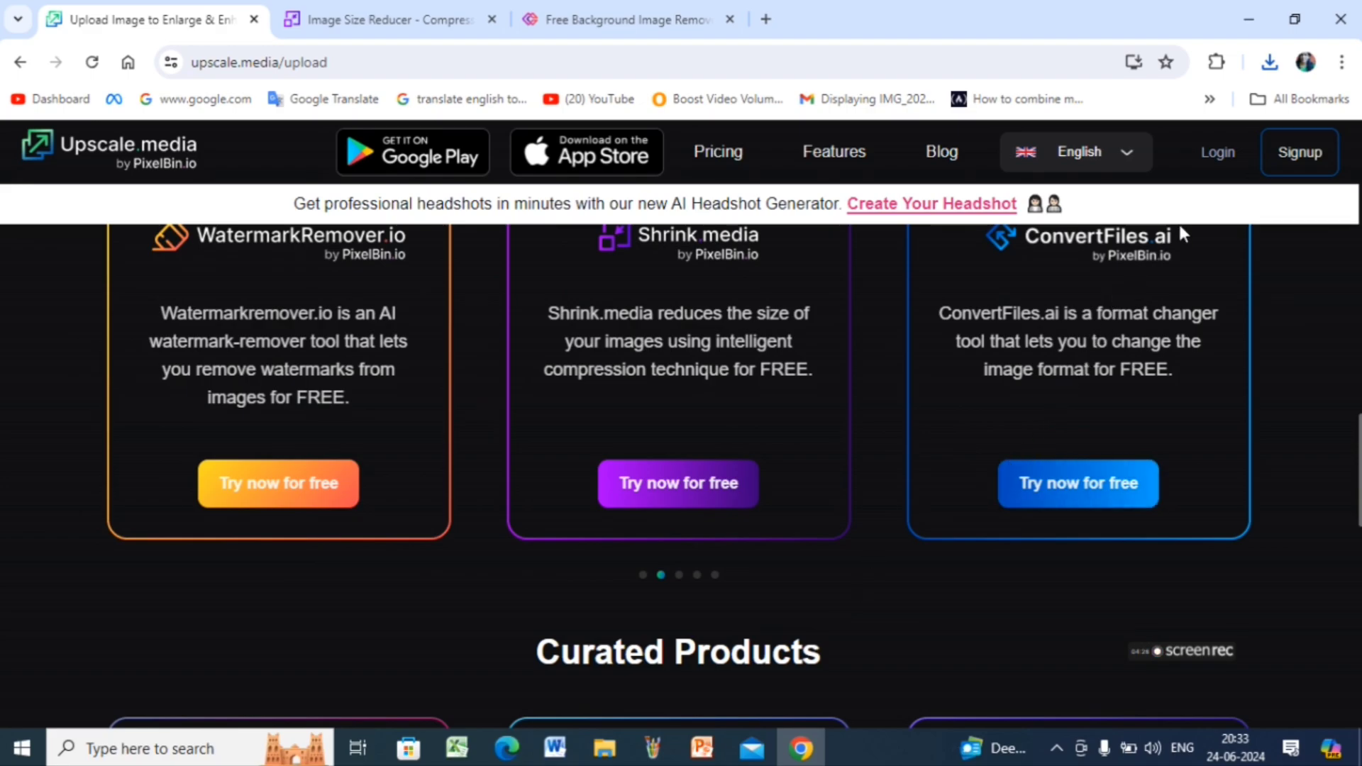
click(1090, 504)
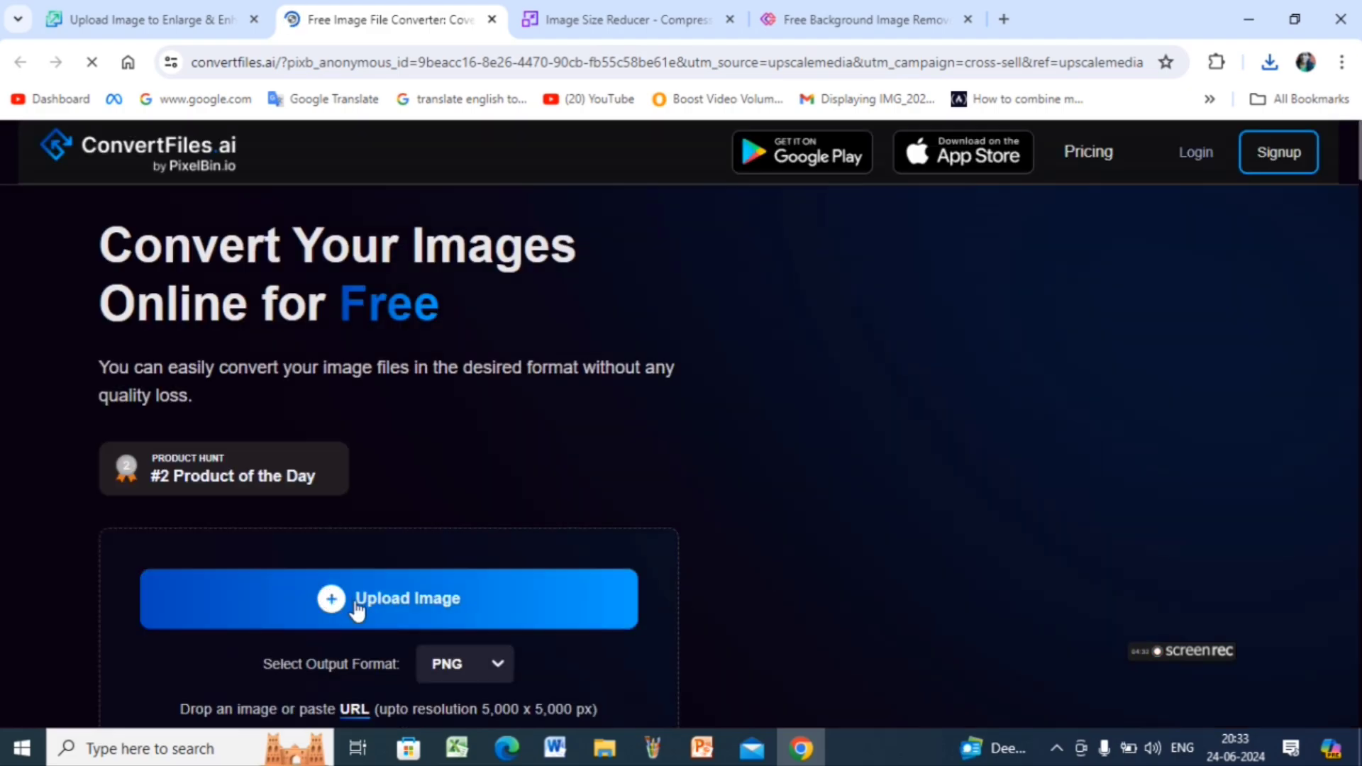
Upload the picture IMG_20230630_160915_670 to ConvertFiles.ai with PNG as the output format.
click(357, 608)
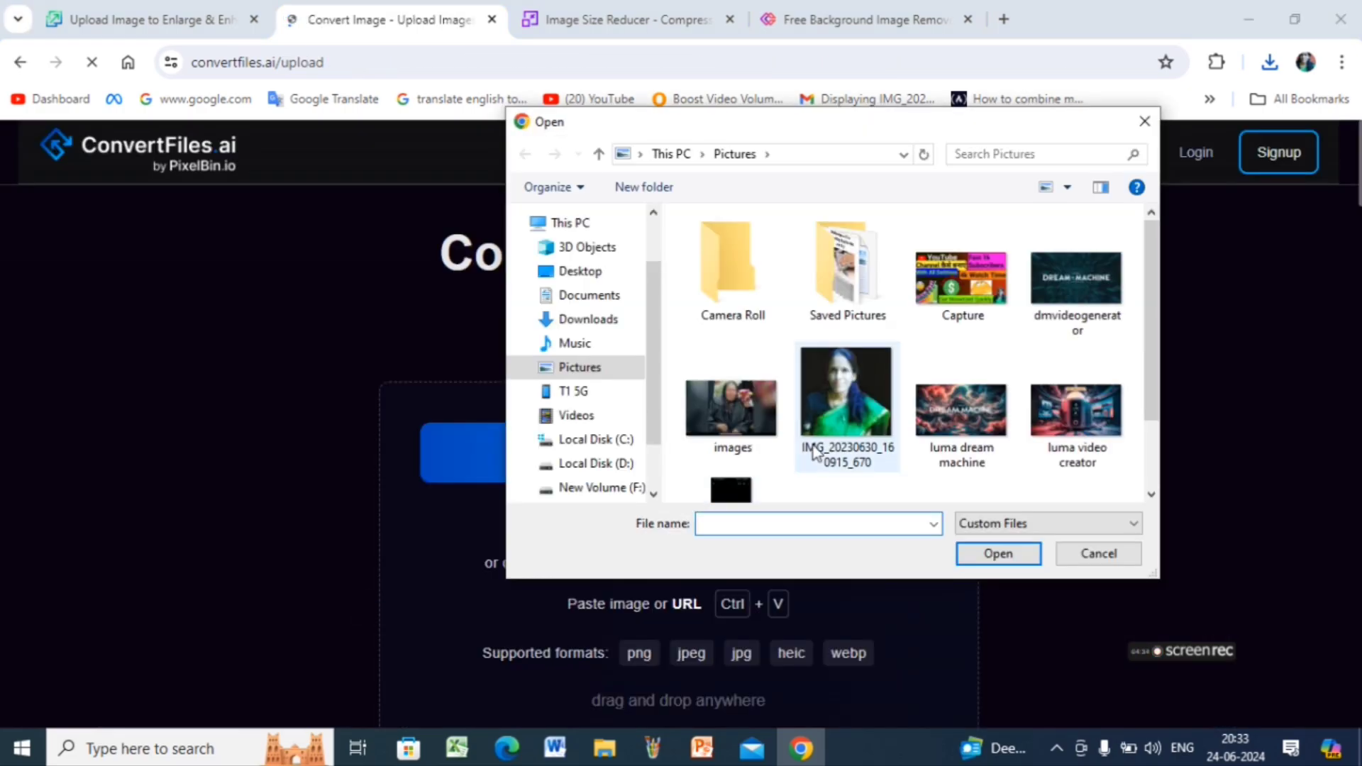
click(833, 429)
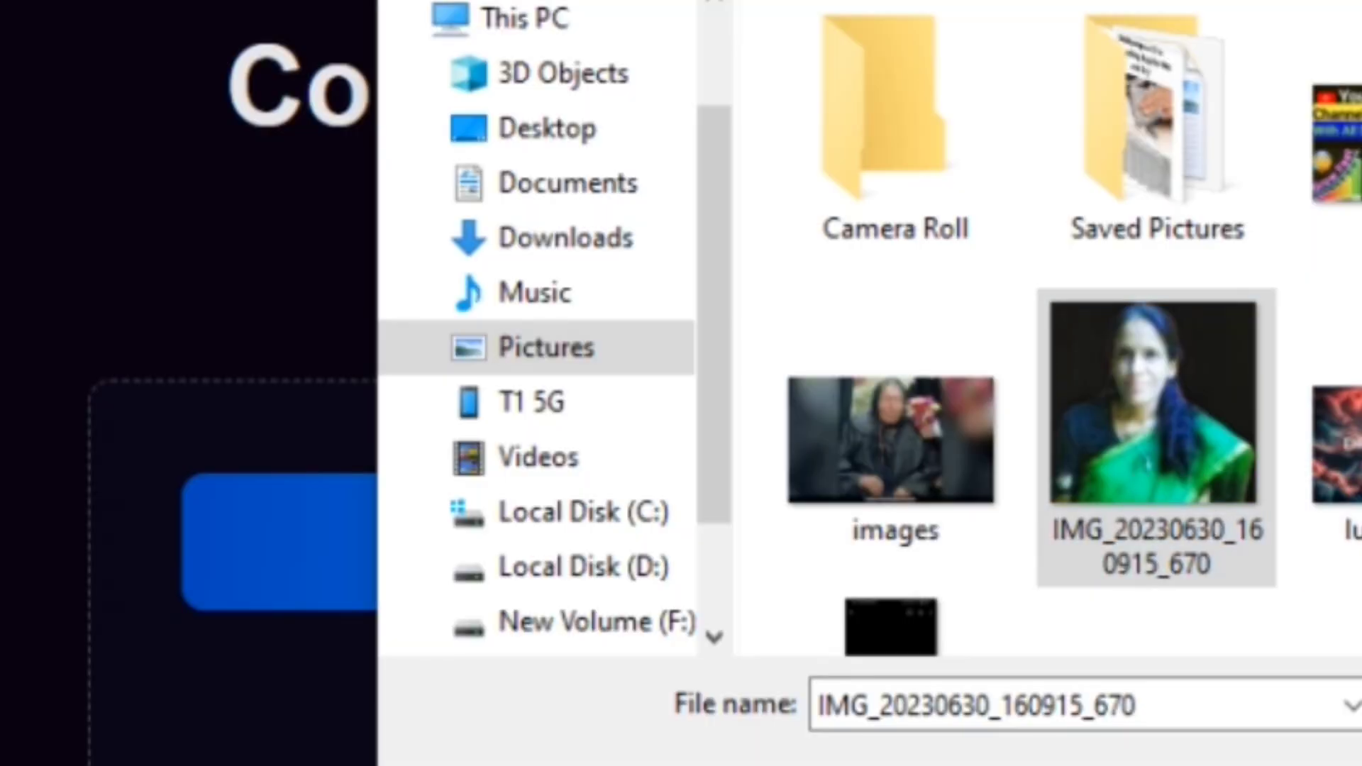
key(Return)
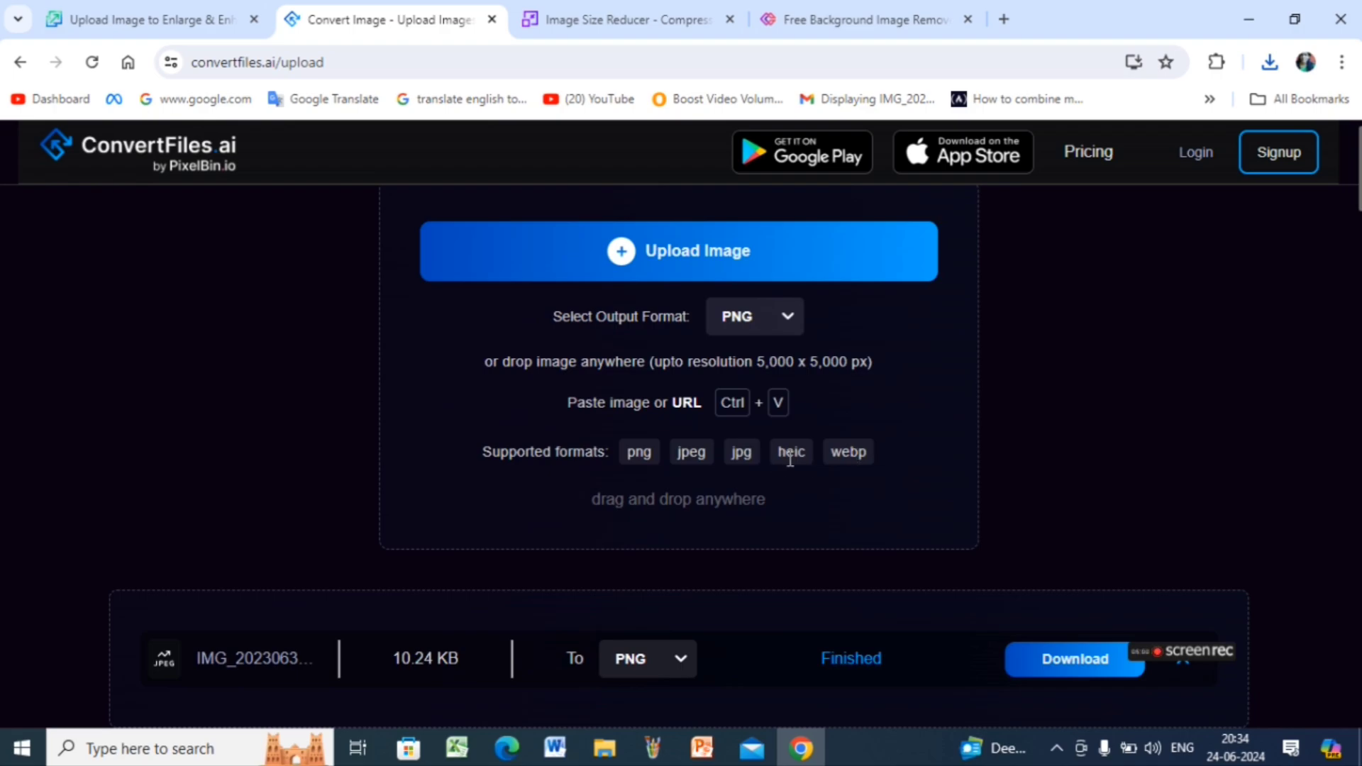
Convert the uploaded picture to JPEG and download it to the Desktop as IMG_20230630_160915_670-transformed (2).
triple_click(690, 456)
scroll(546, 396, down, 5)
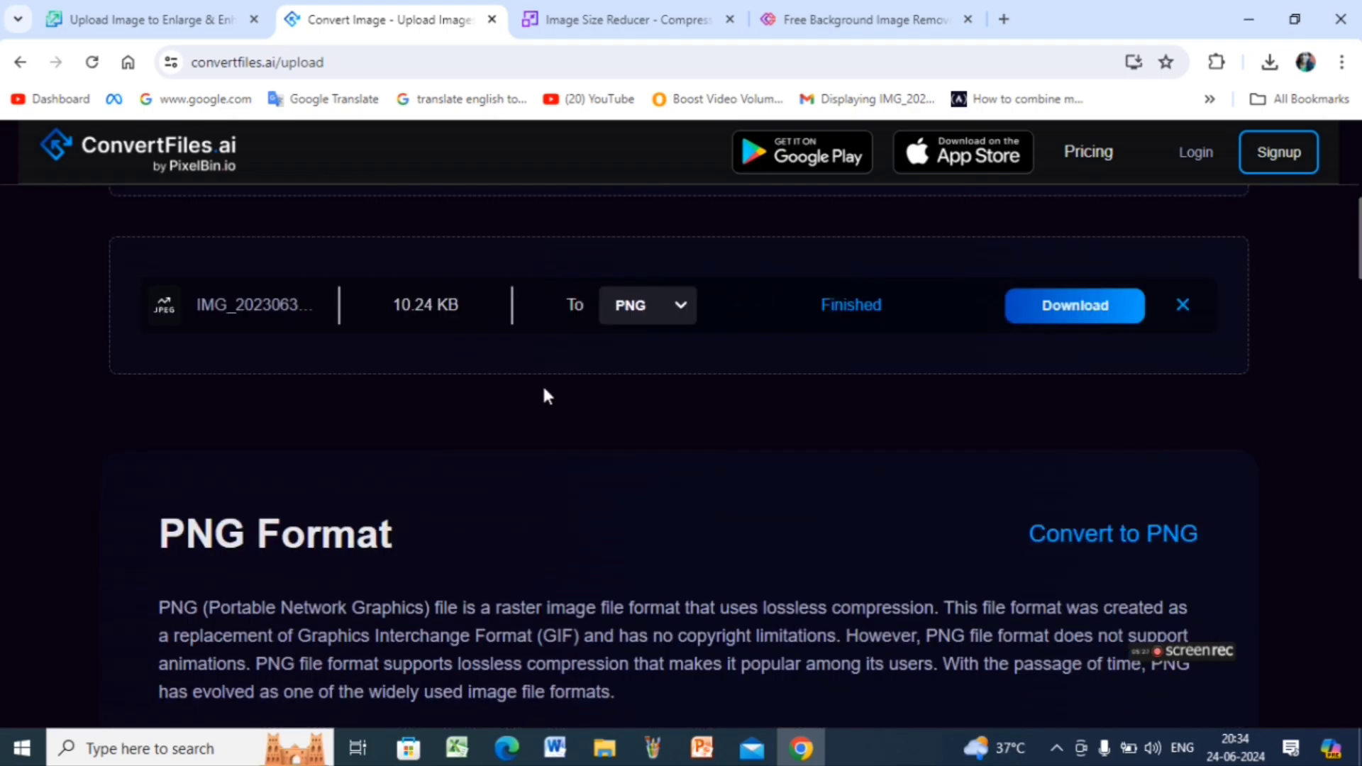
click(681, 309)
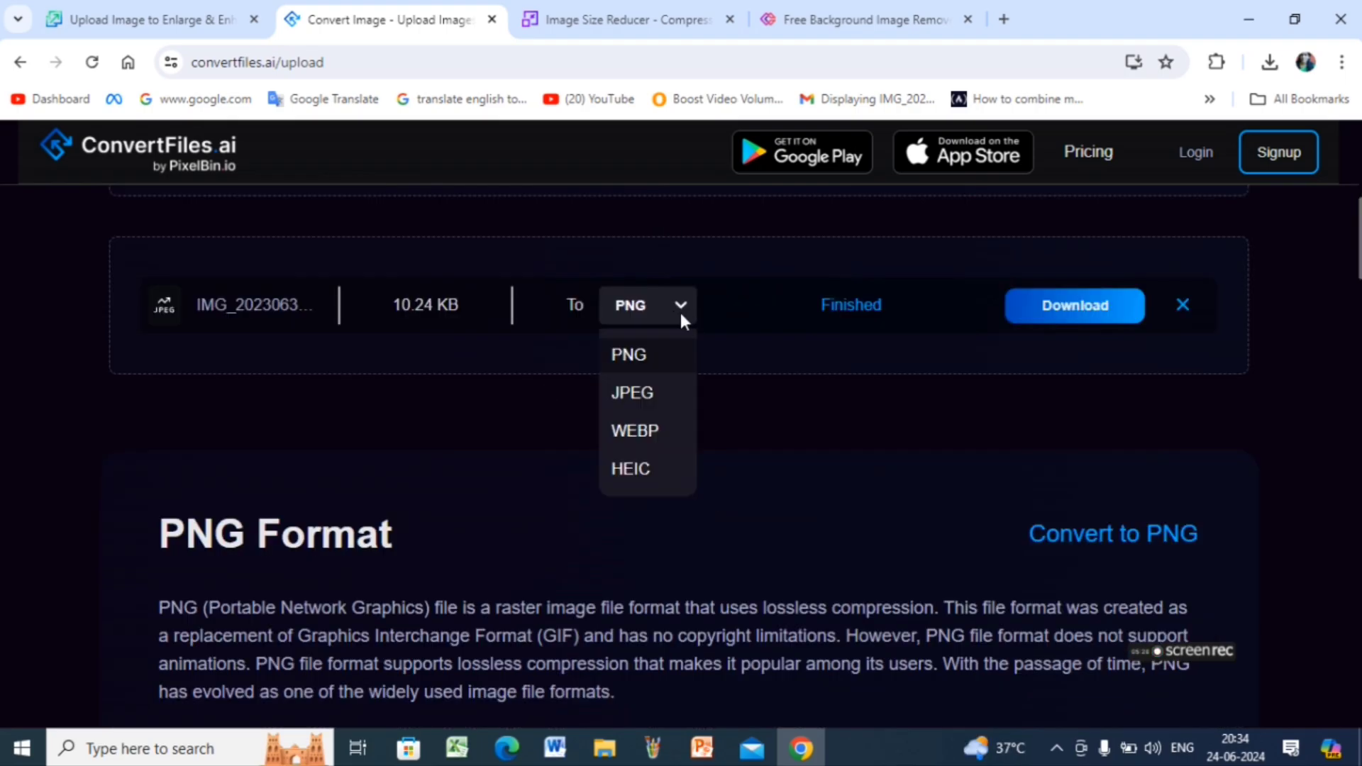
click(651, 397)
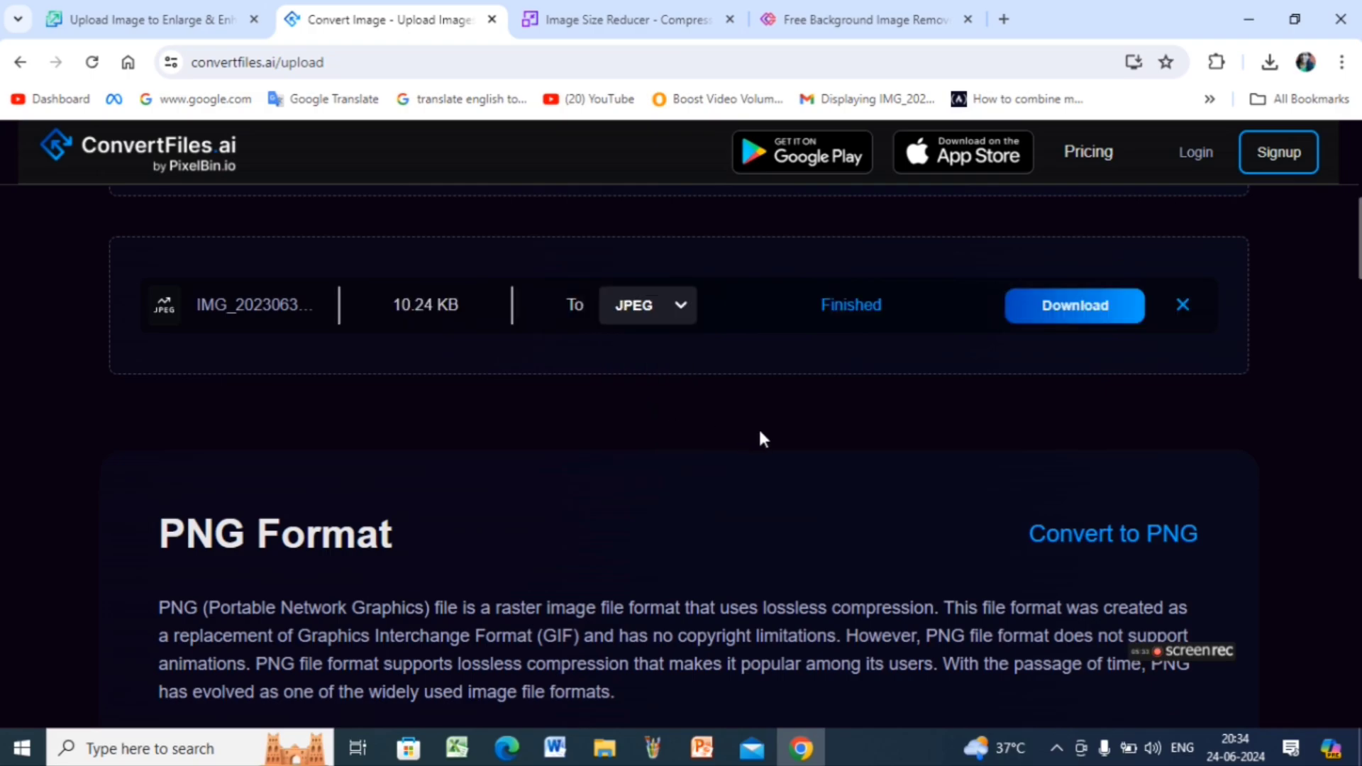
click(1080, 313)
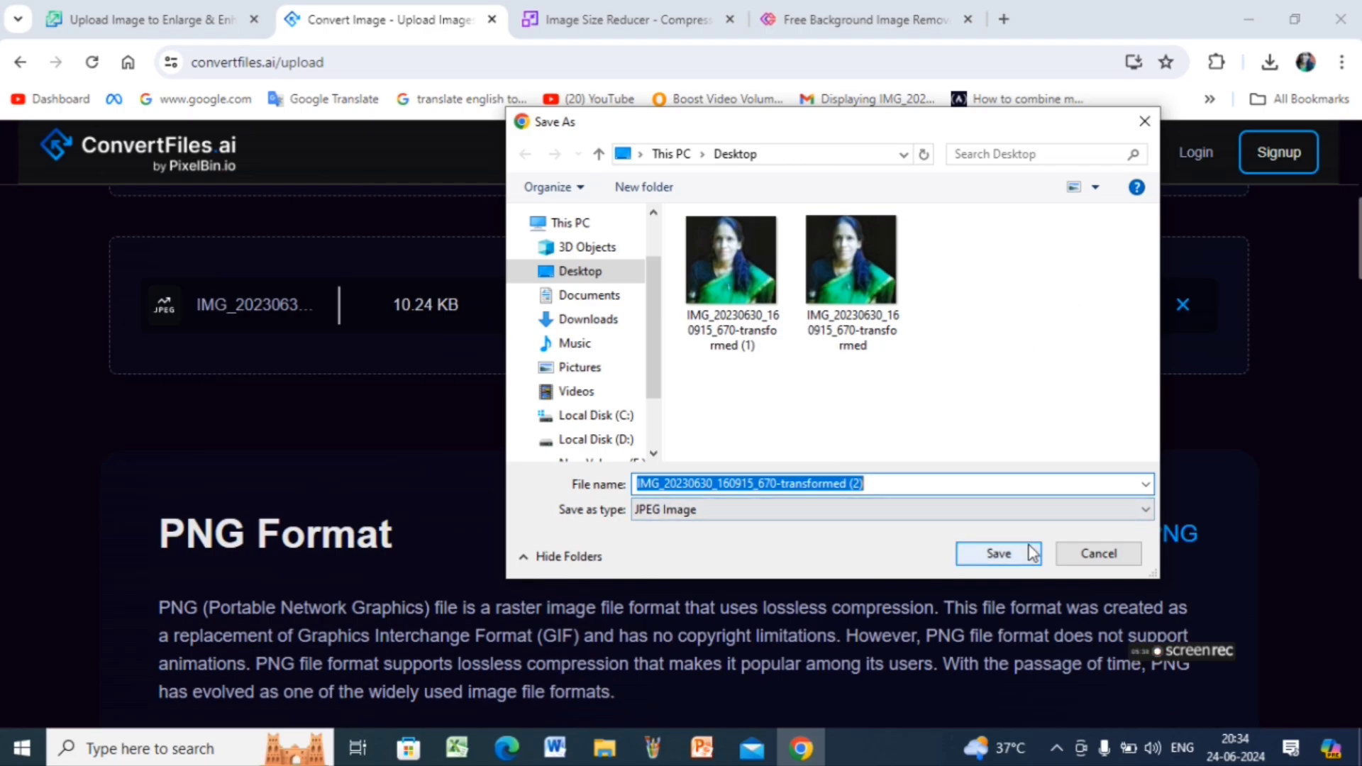
click(1014, 564)
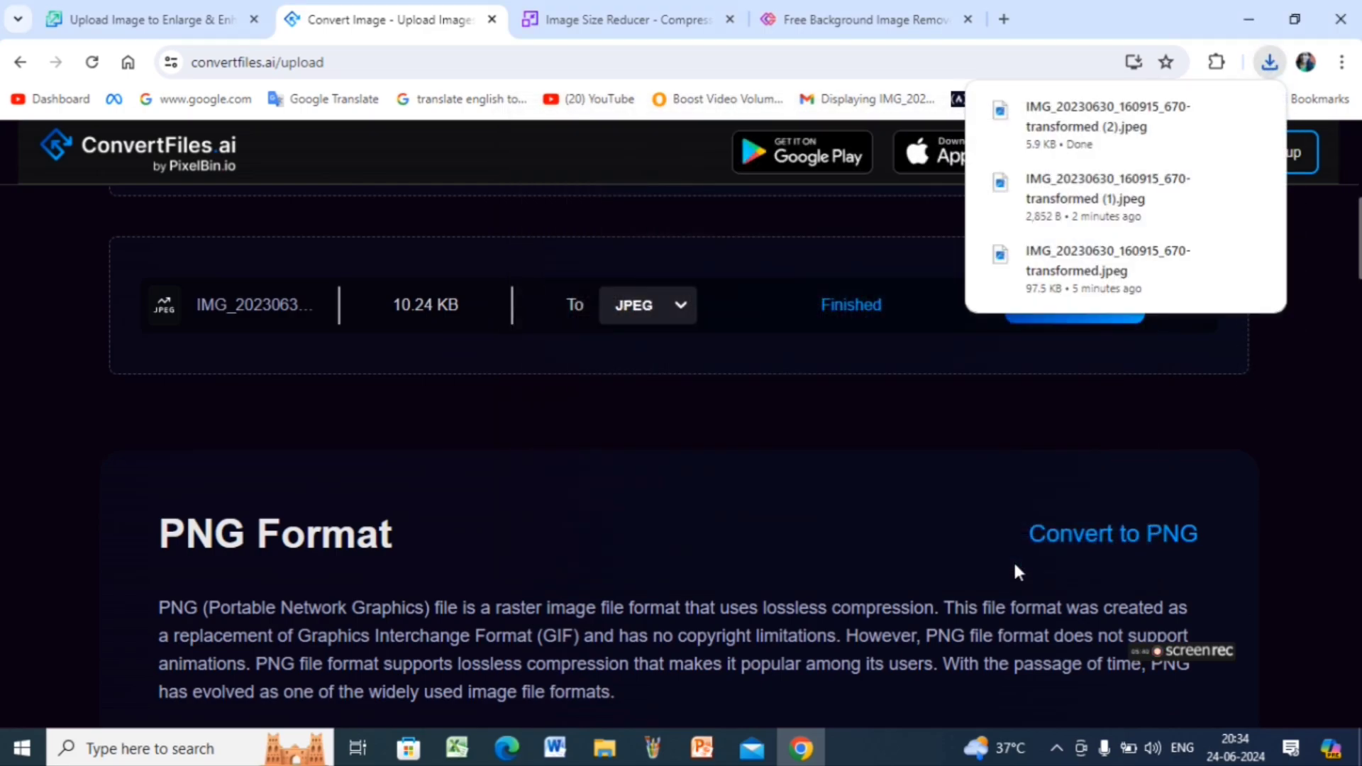
Read through the descriptions of the JPEG, WEBP and HEIC formats on the ConvertFiles.ai page.
scroll(539, 310, down, 6)
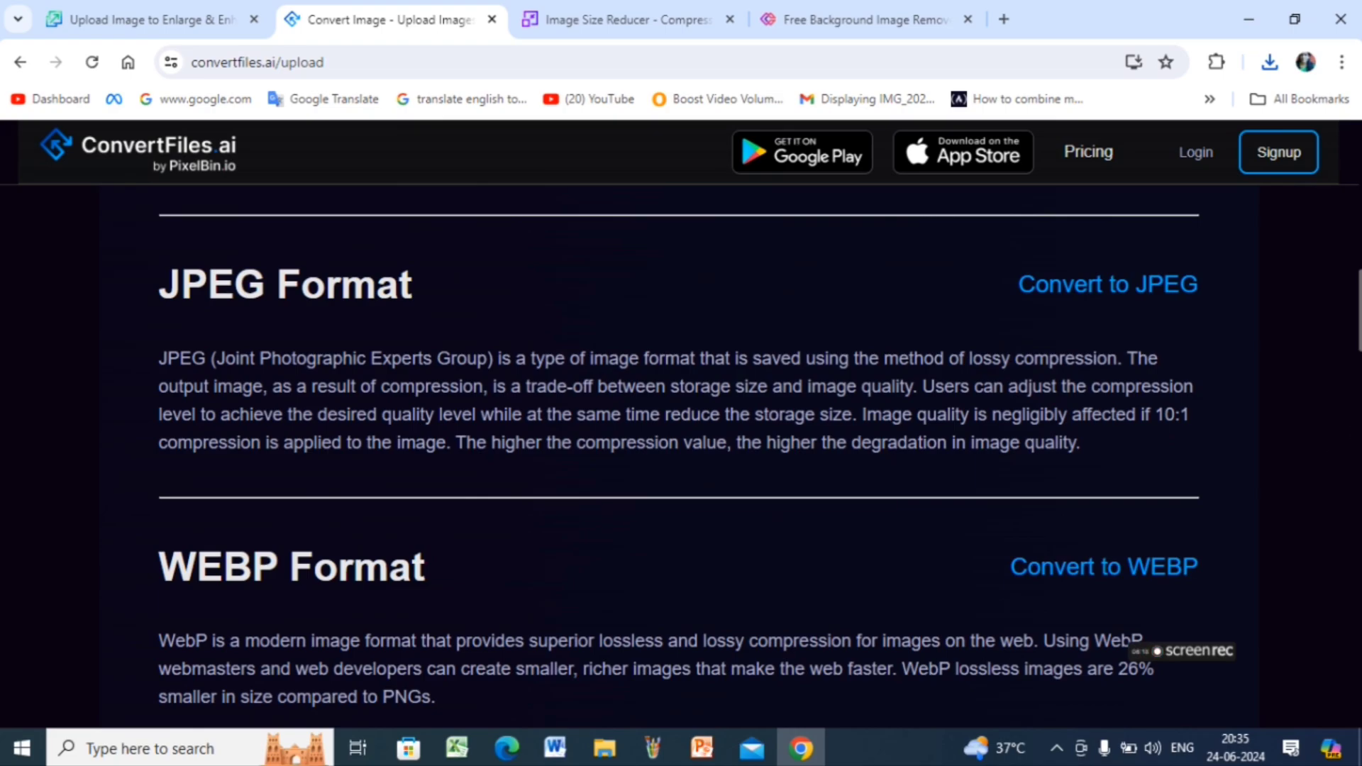
scroll(679, 457, down, 5)
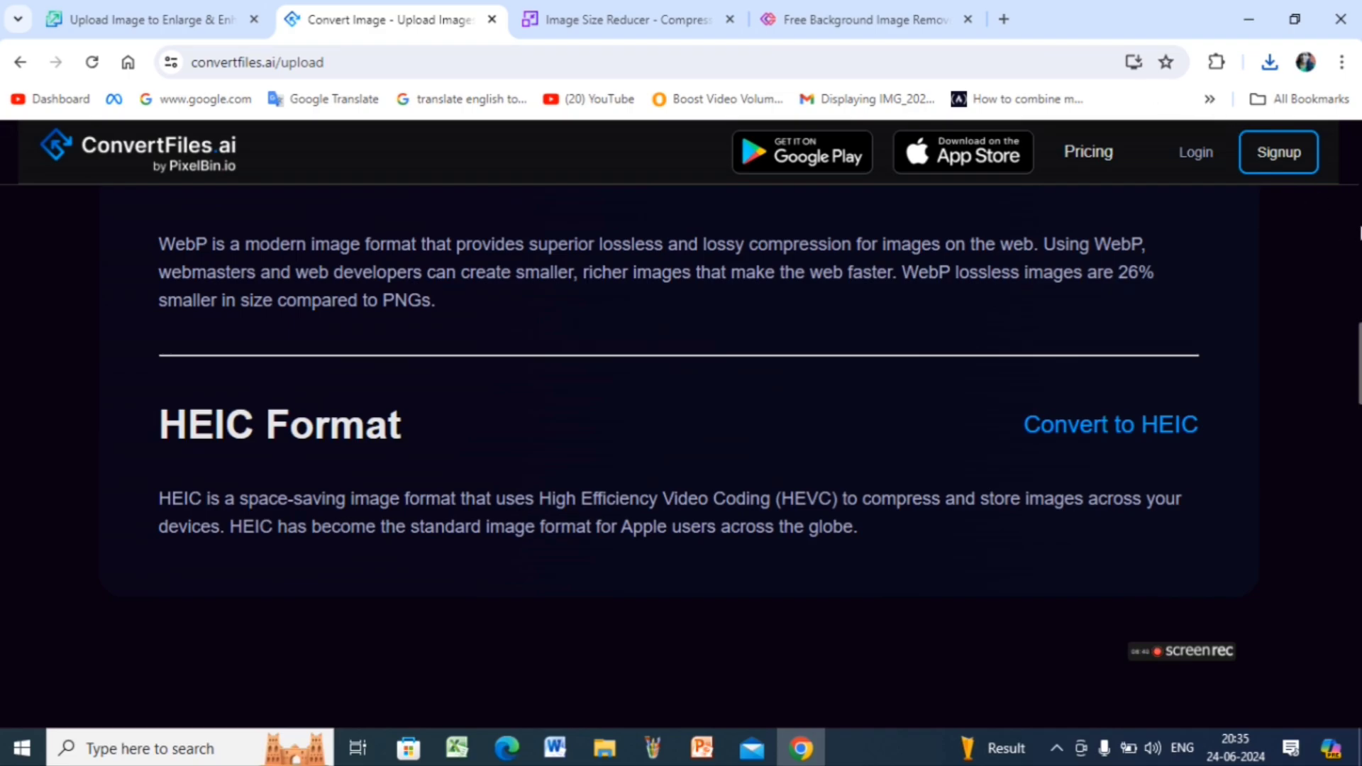
scroll(1359, 232, up, 15)
scroll(1359, 233, up, 6)
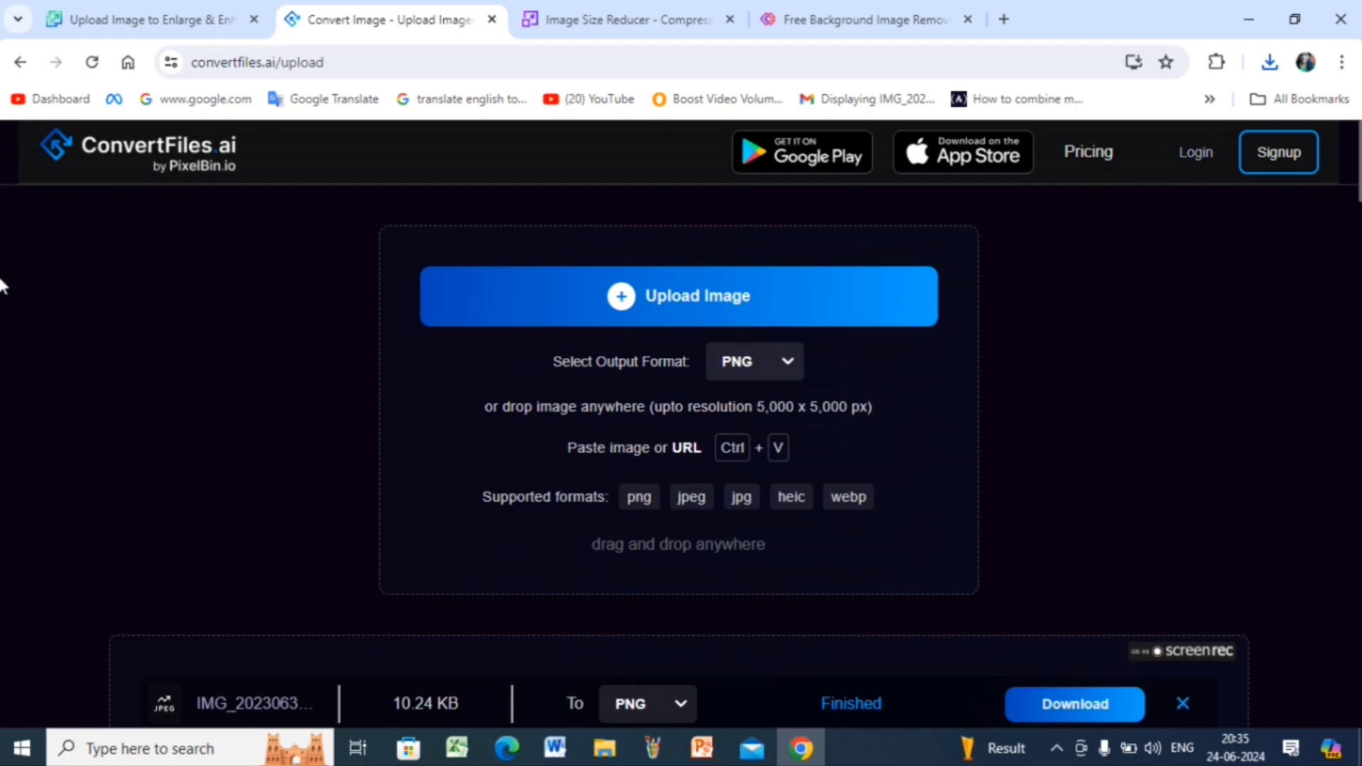
Return to the Upscale.media page and close the background remover, Shrink.media and ConvertFiles.ai pages.
click(155, 13)
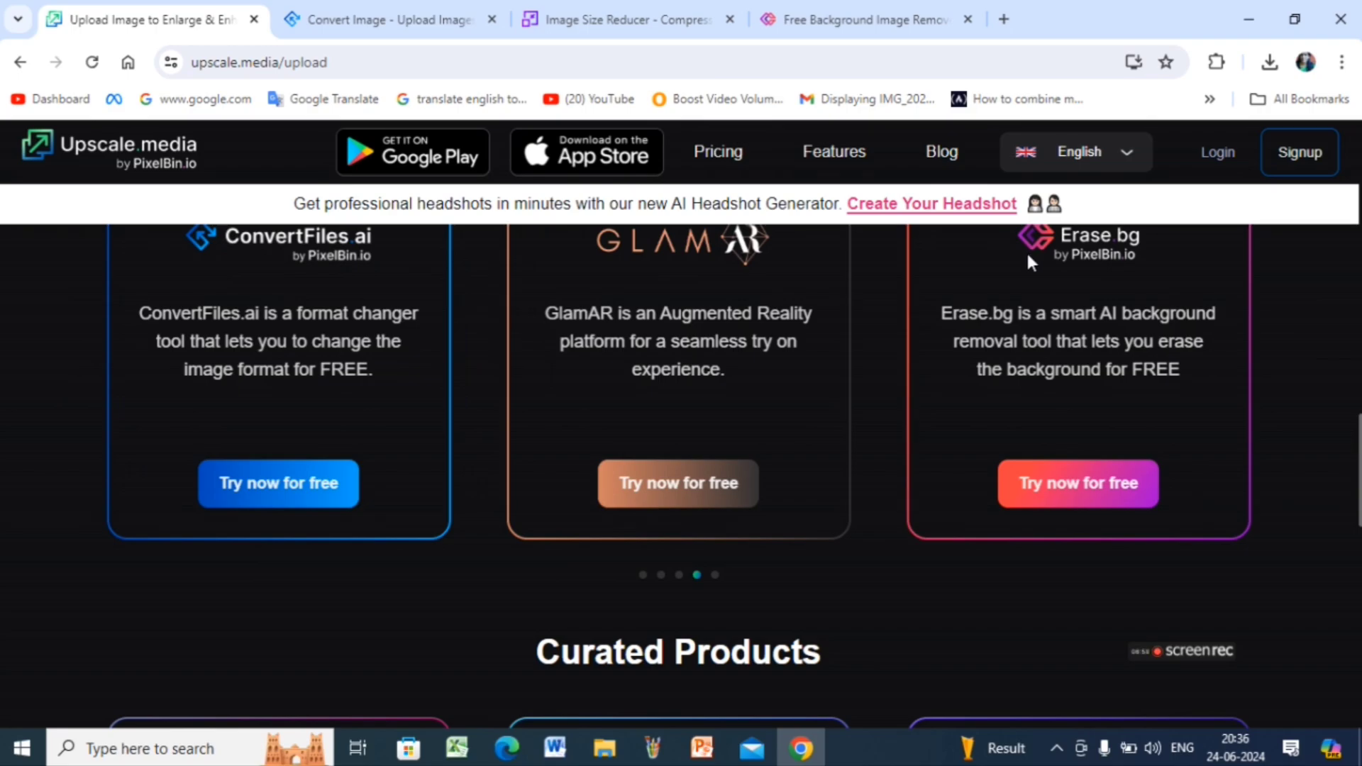
click(967, 17)
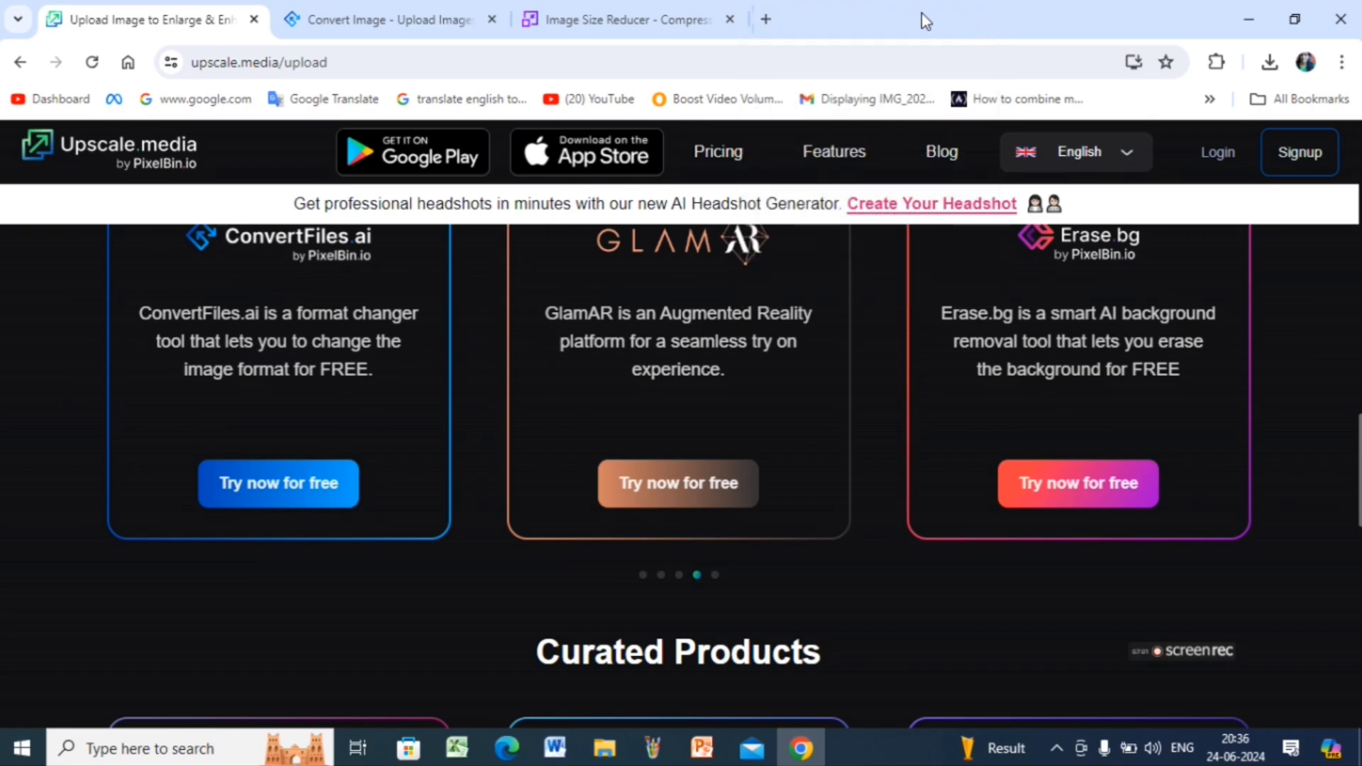
click(730, 19)
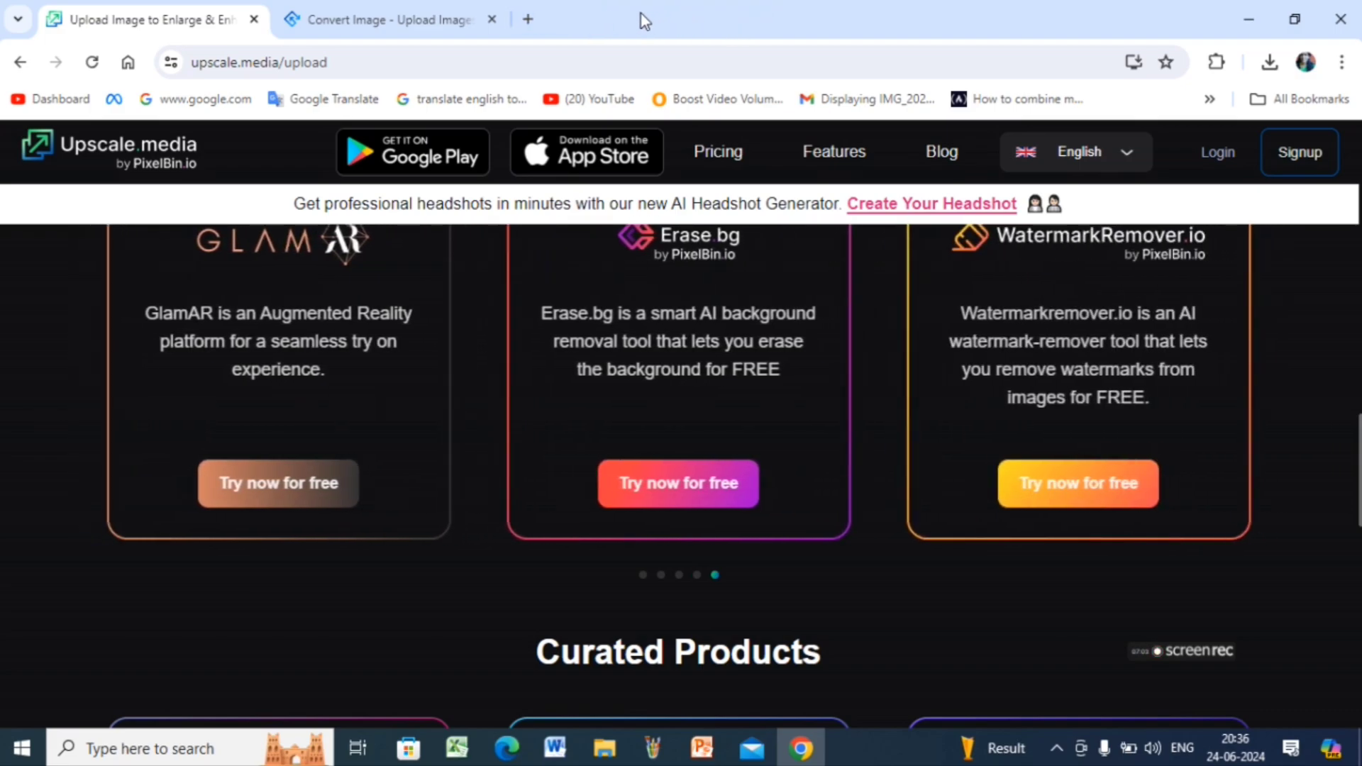
click(490, 20)
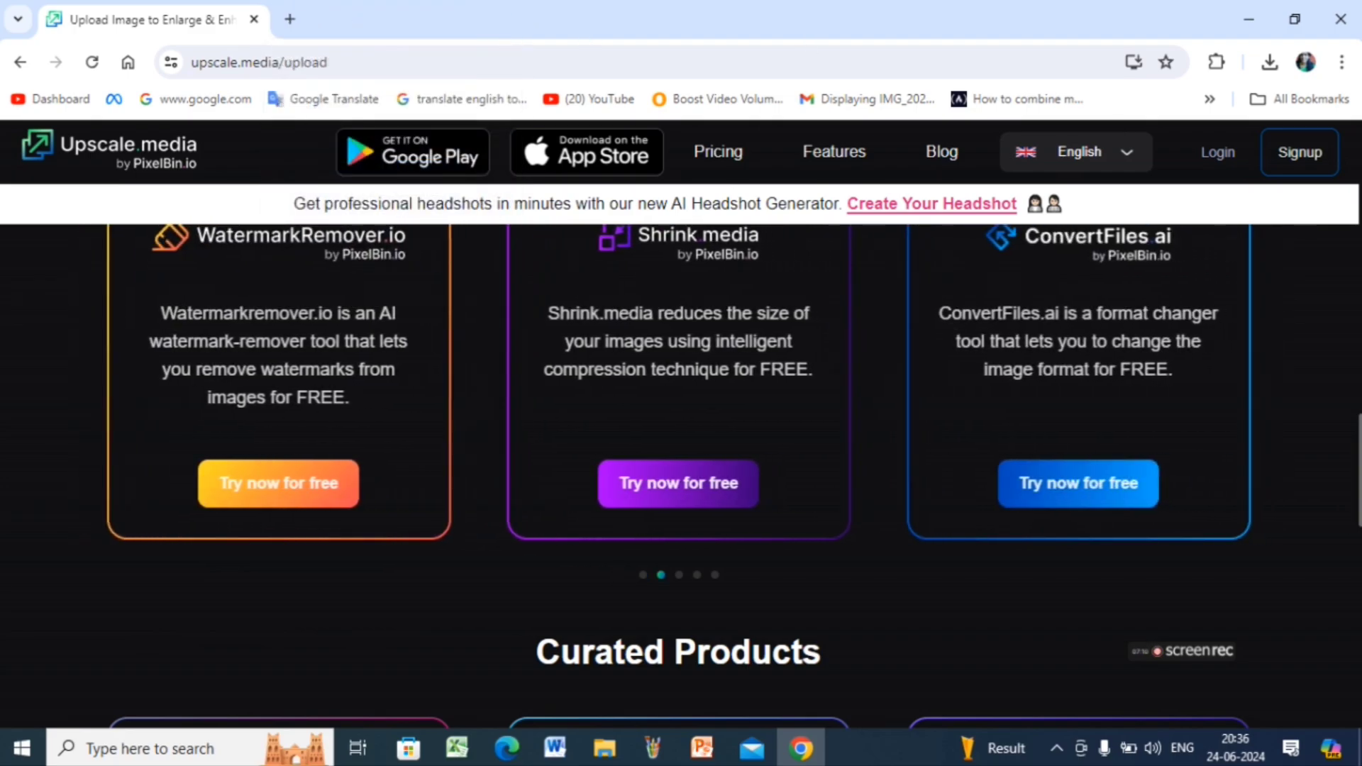
Look over the upscaled photo comparison, the other products and the curated products on the Upscale.media page.
scroll(681, 425, up, 6)
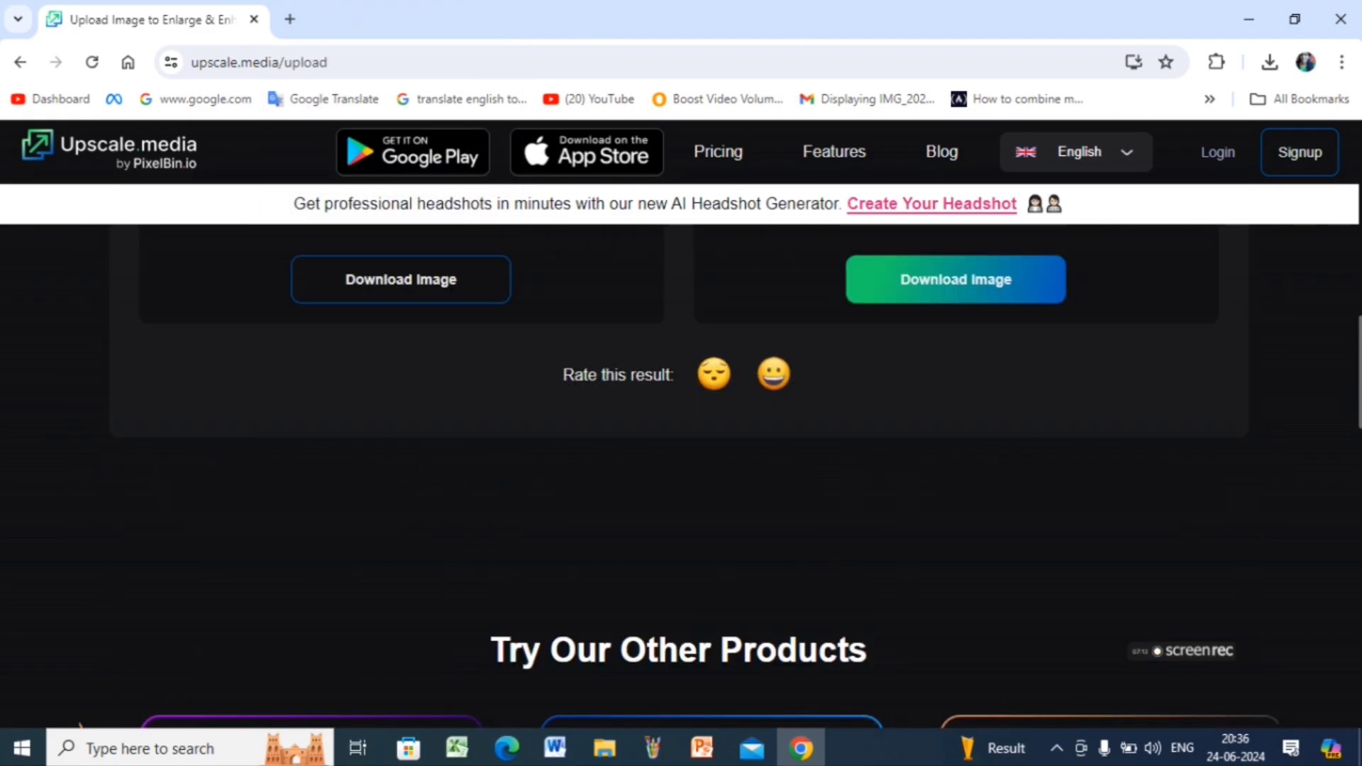
scroll(681, 426, up, 8)
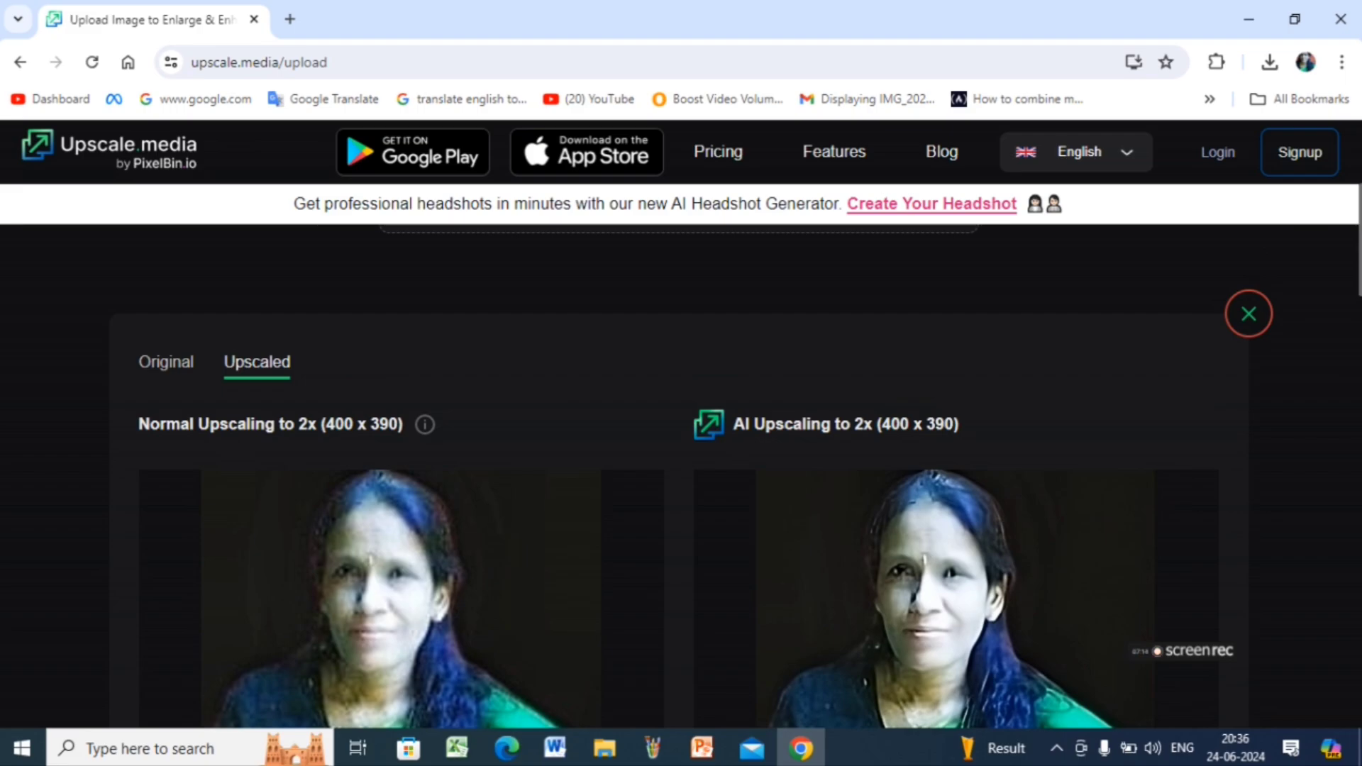
scroll(681, 475, down, 12)
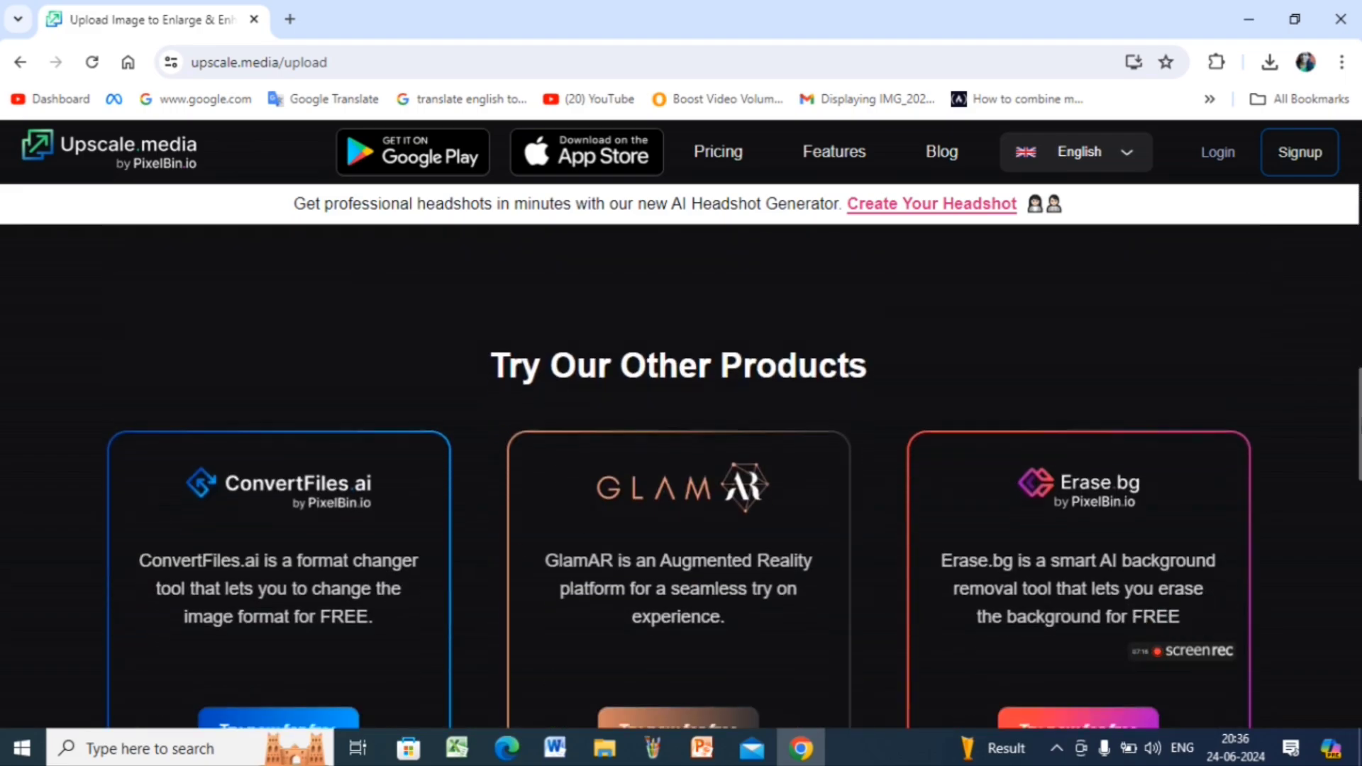
scroll(681, 476, down, 5)
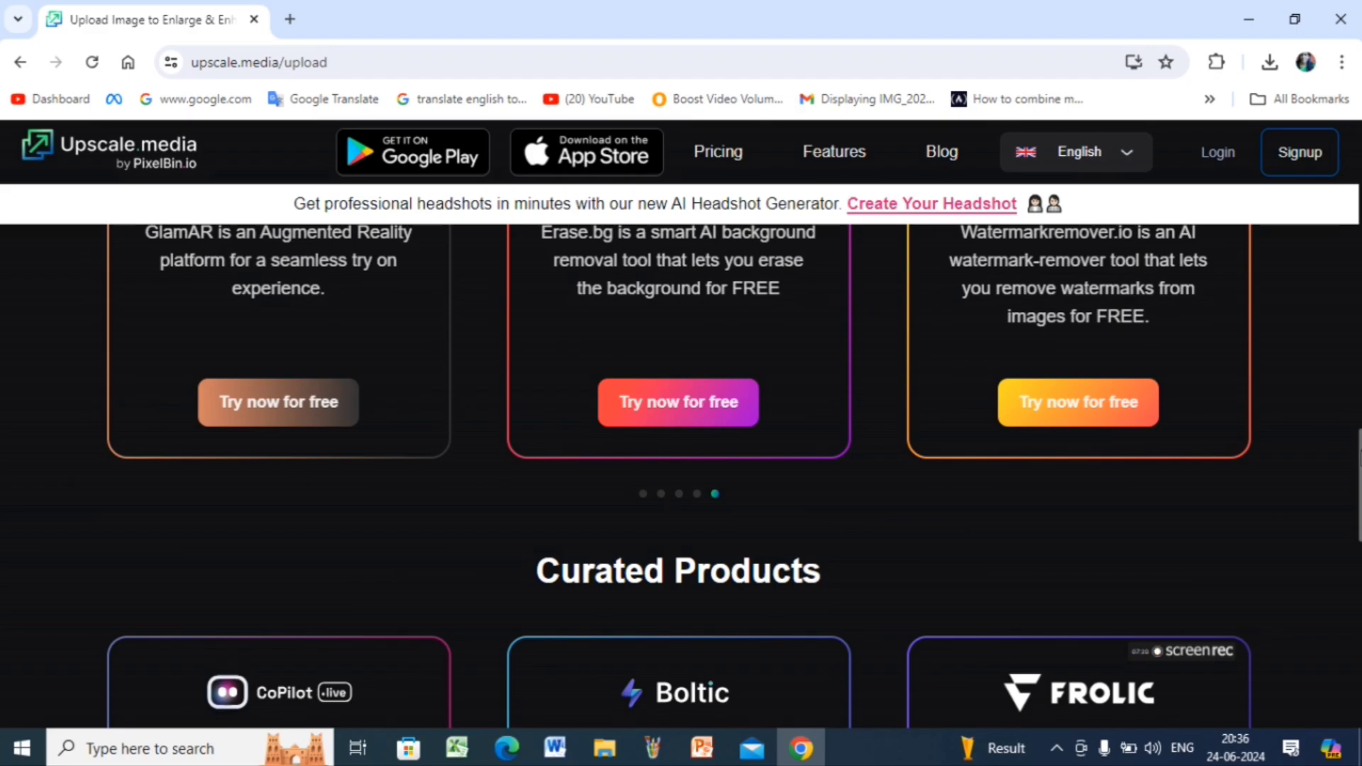
scroll(681, 475, down, 5)
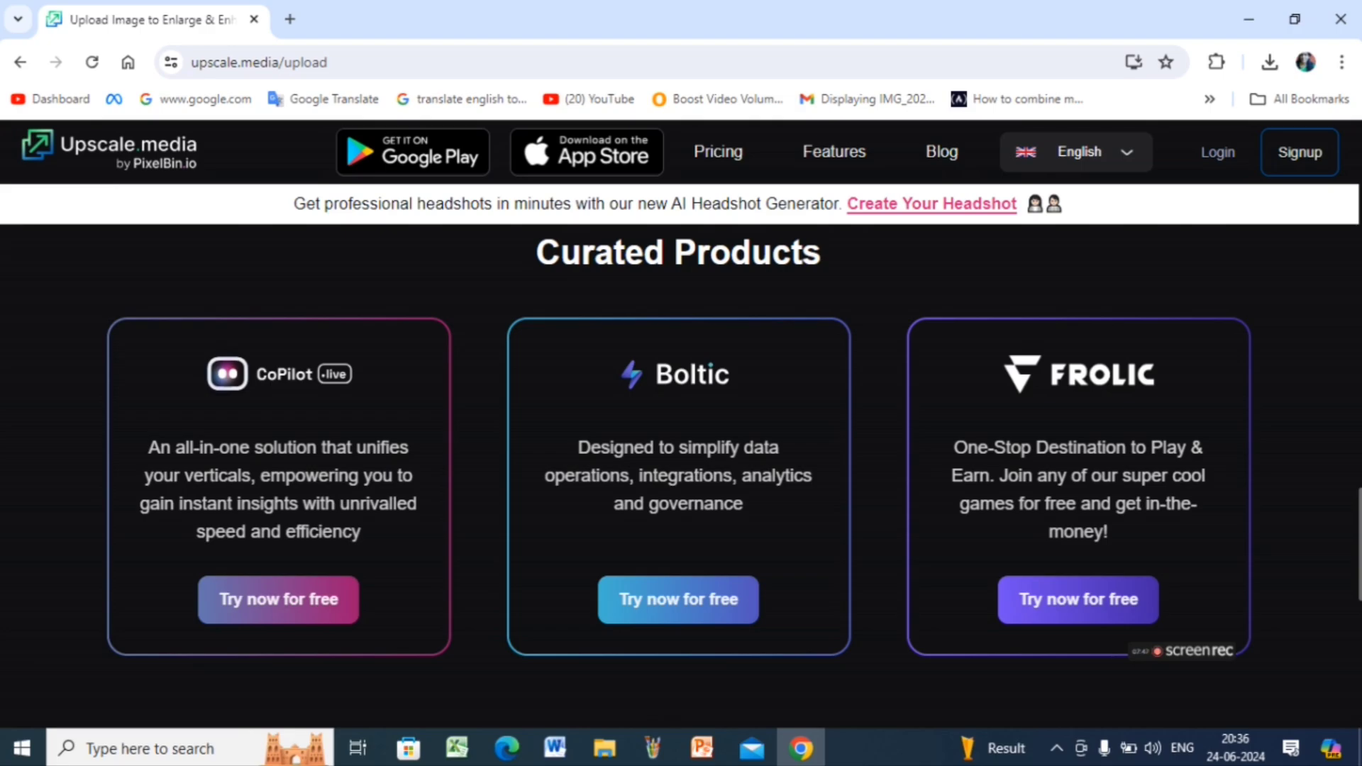
scroll(681, 475, down, 8)
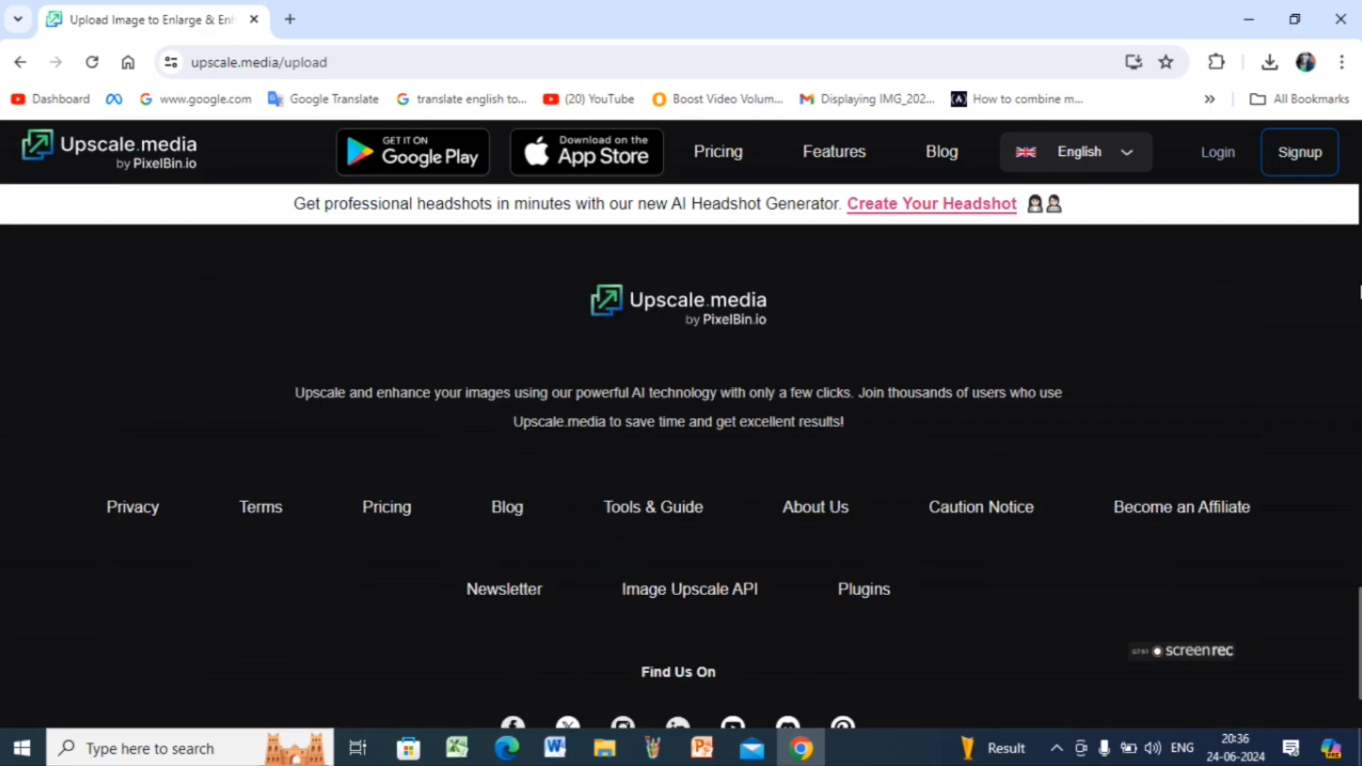
scroll(681, 475, up, 15)
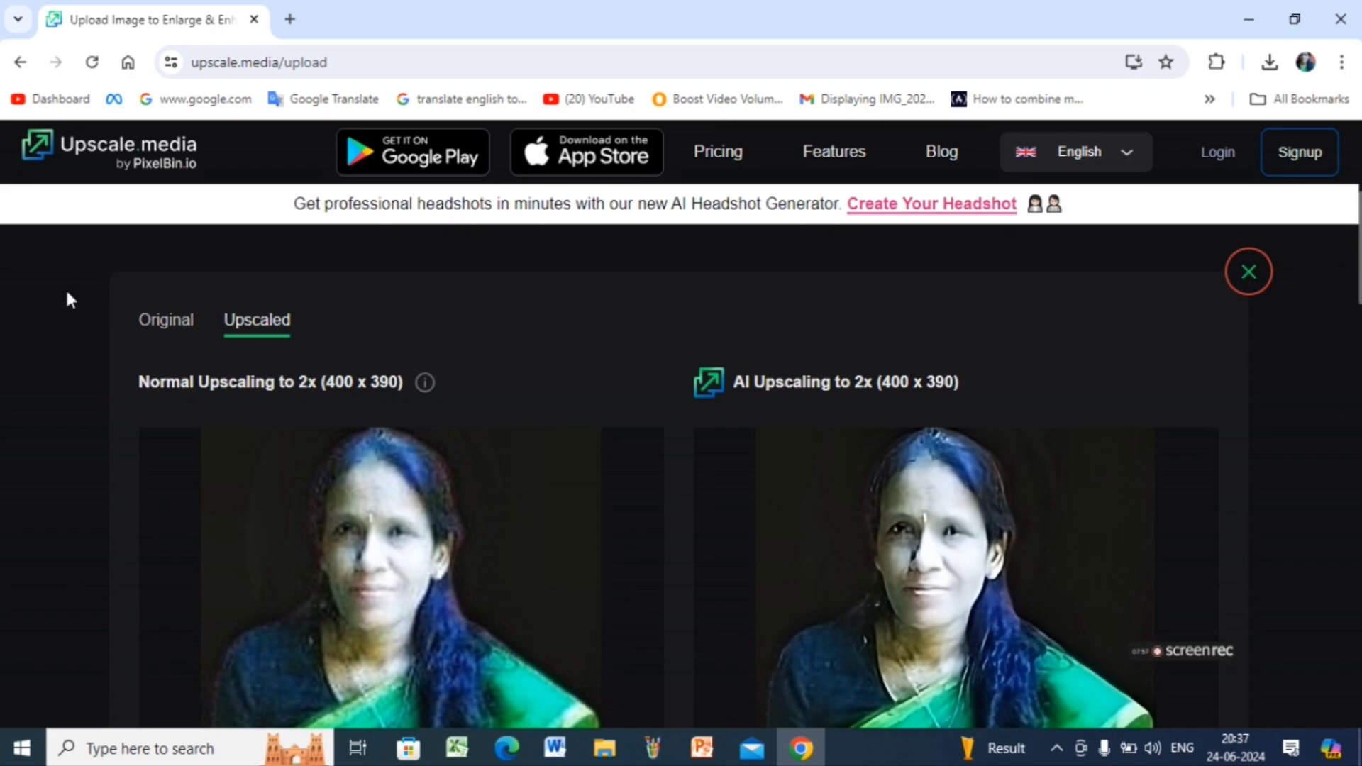
Search Google for "UPSCALE SCALE" in a new tab and open the iLoveIMG image upscaling tool.
click(290, 20)
click(277, 60)
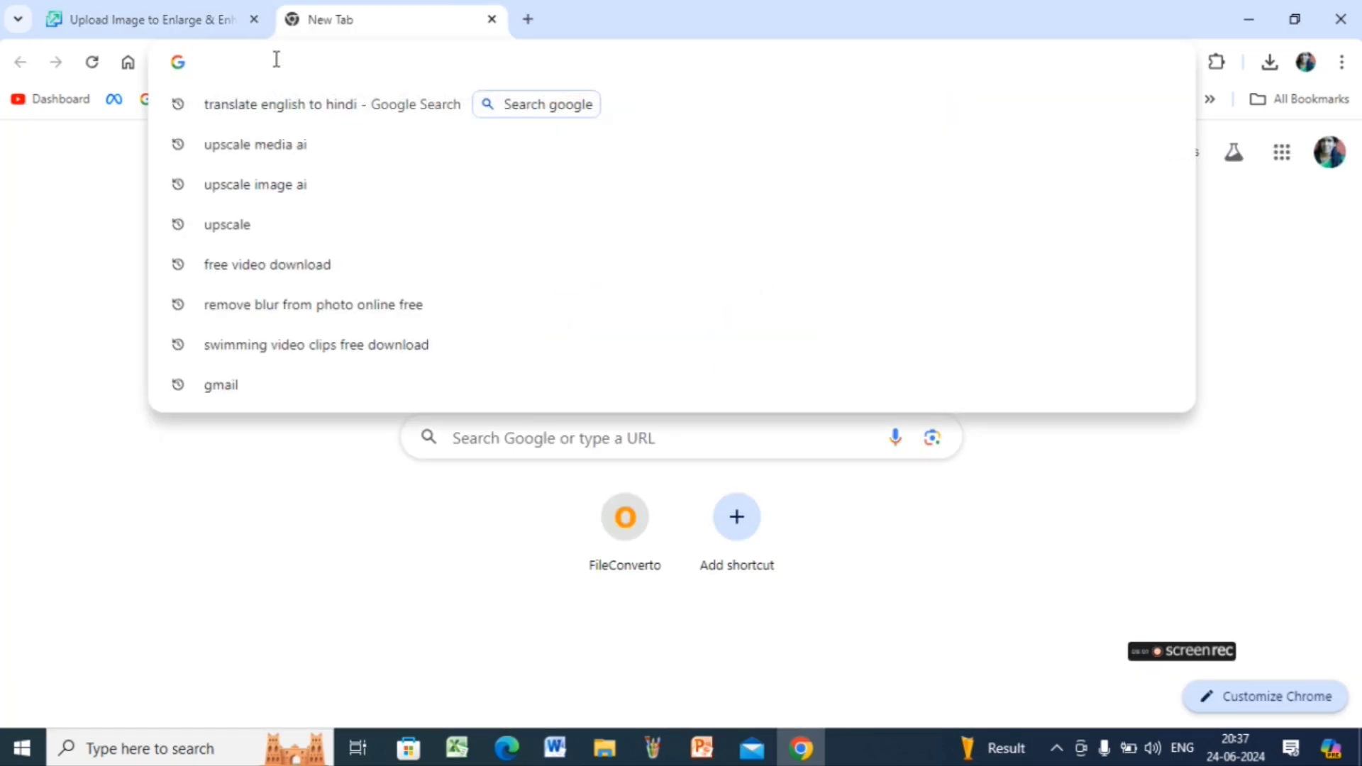
text(U)
key(Escape)
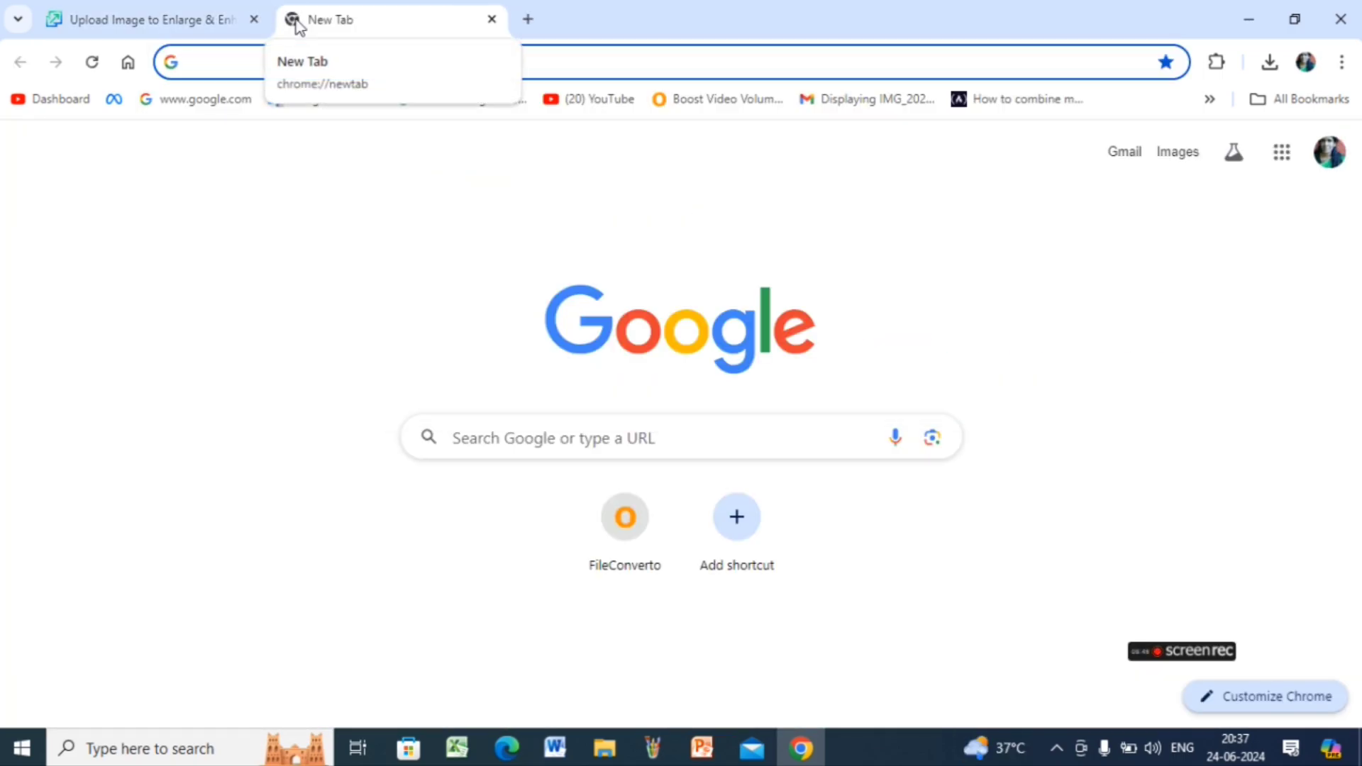
text(UPSCA)
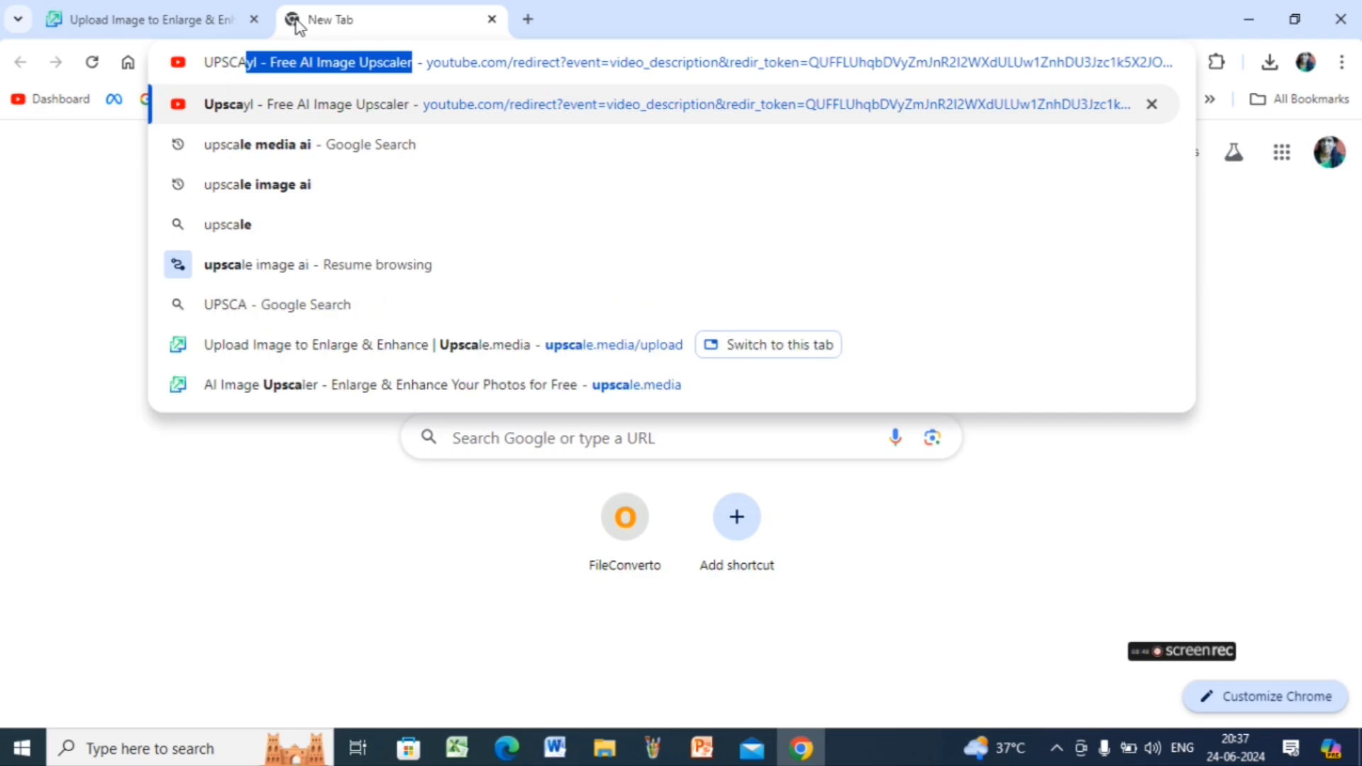
text(LE SCALE)
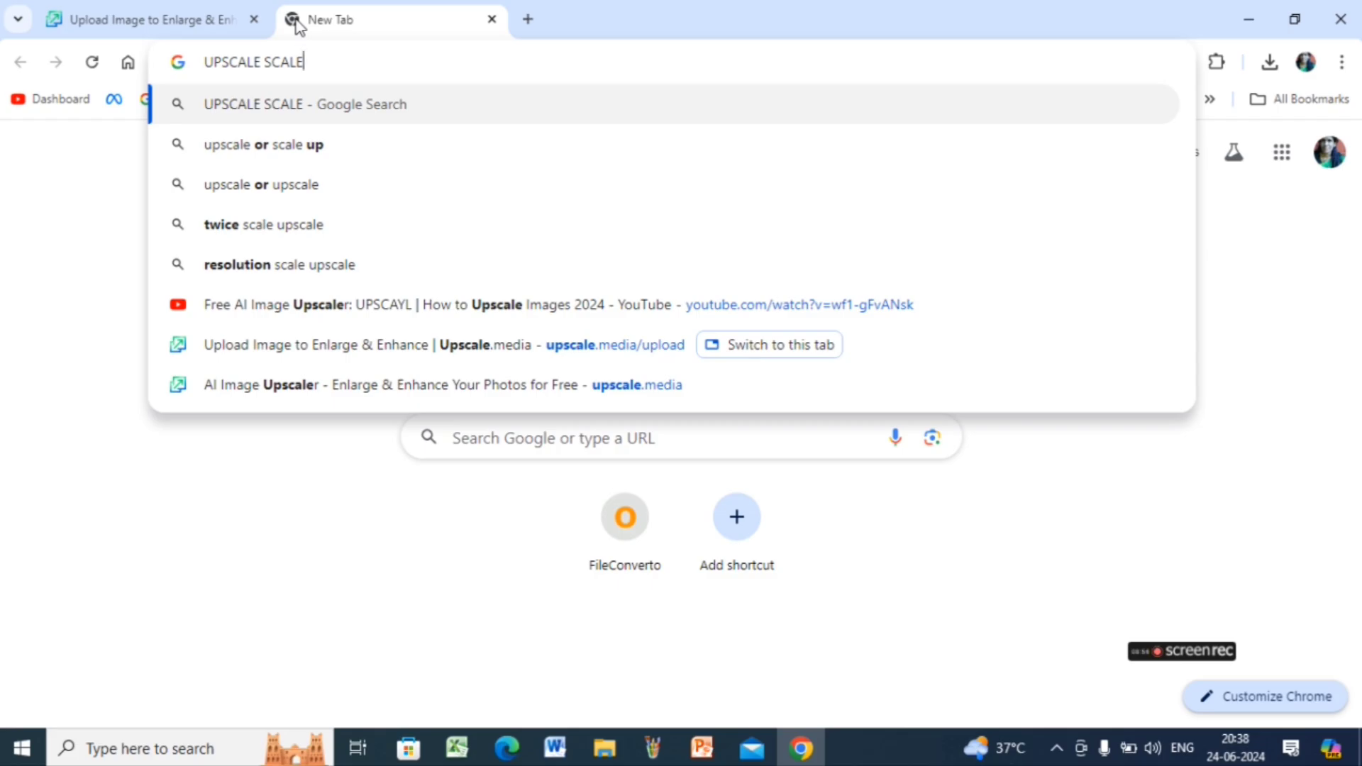
key(Return)
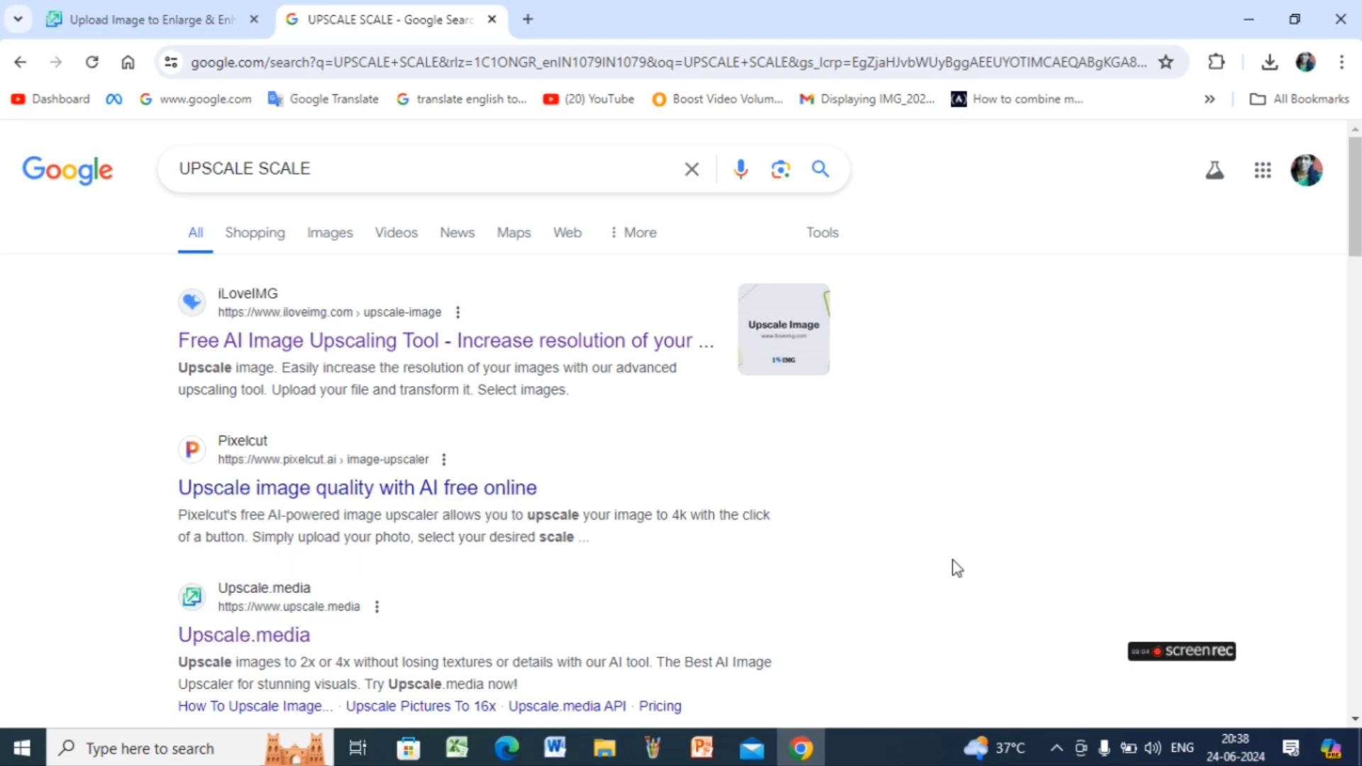
click(566, 347)
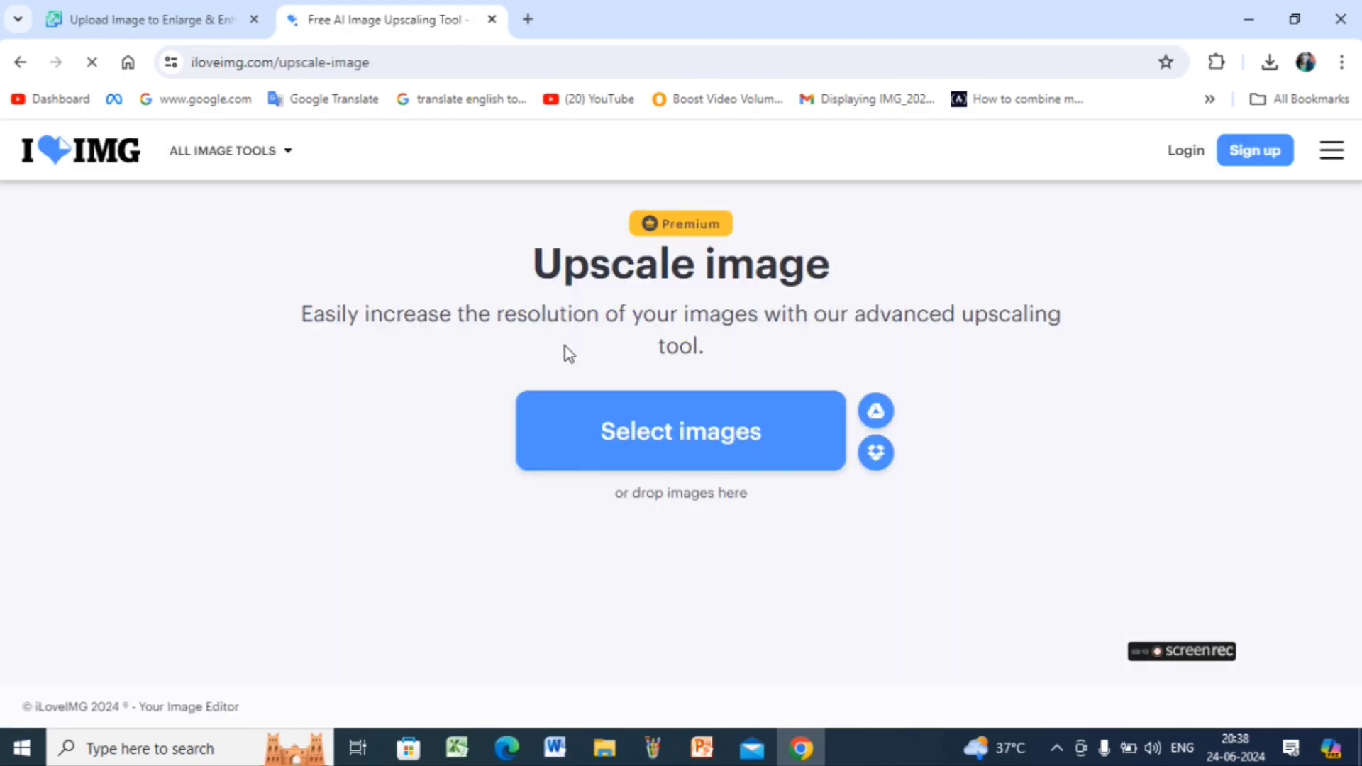
Upload the picture IMG_20230630_160915_670 to iLoveIMG and slide the comparison divider to preview the full 2x upscaled version.
click(721, 445)
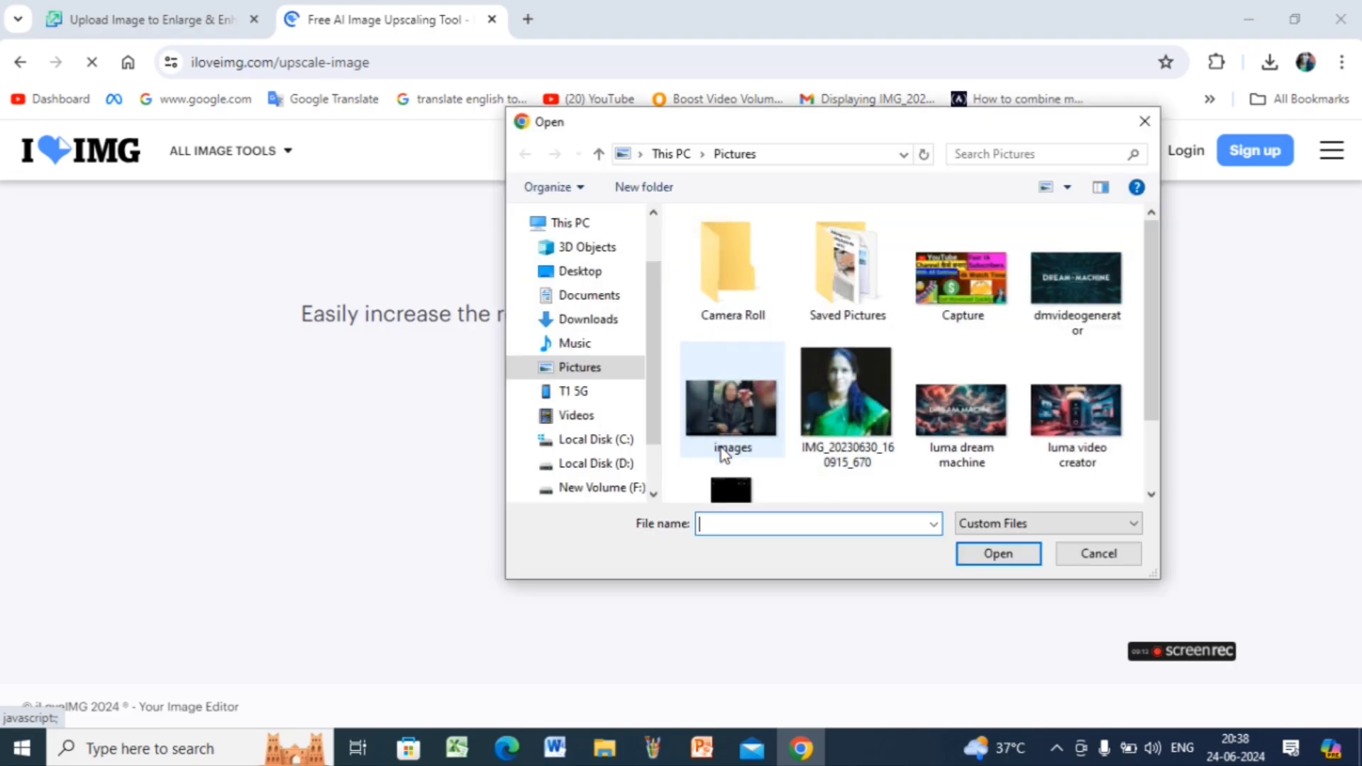
click(880, 409)
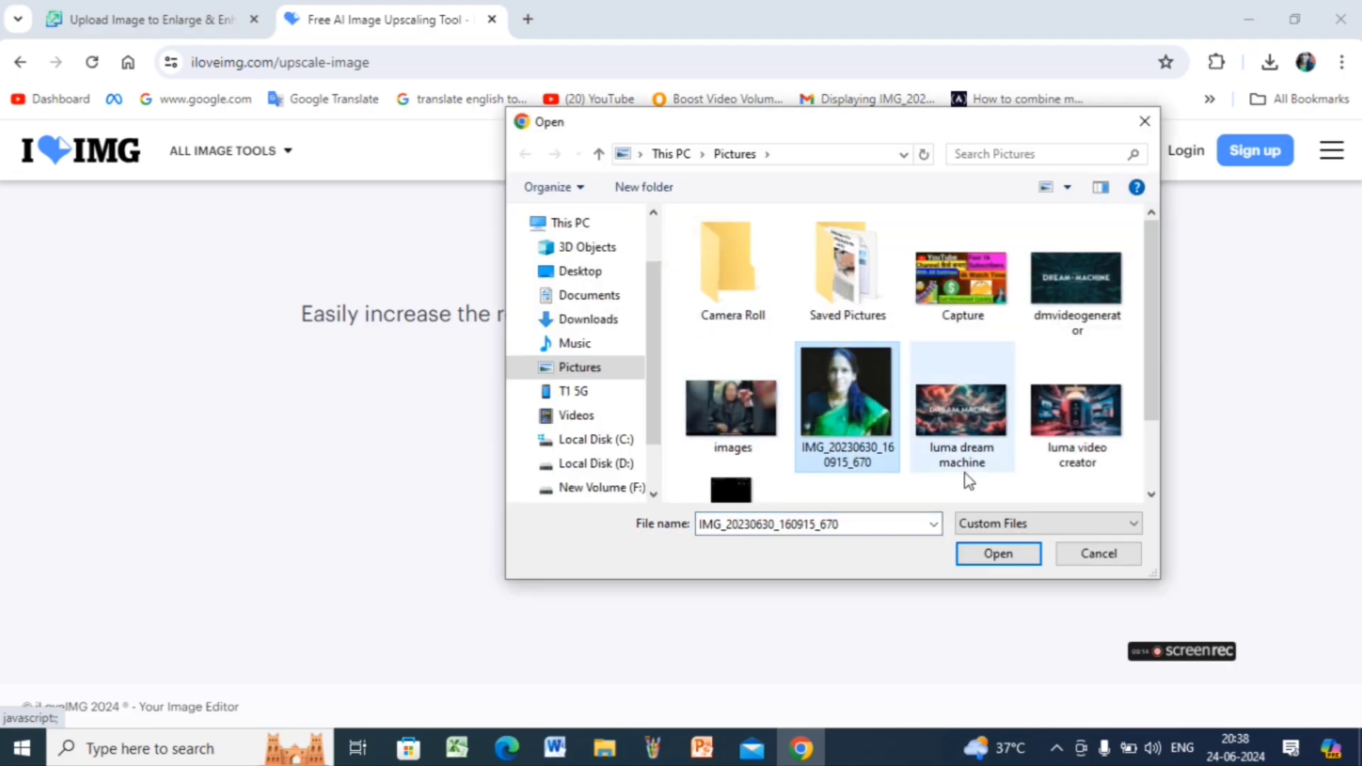
click(1003, 556)
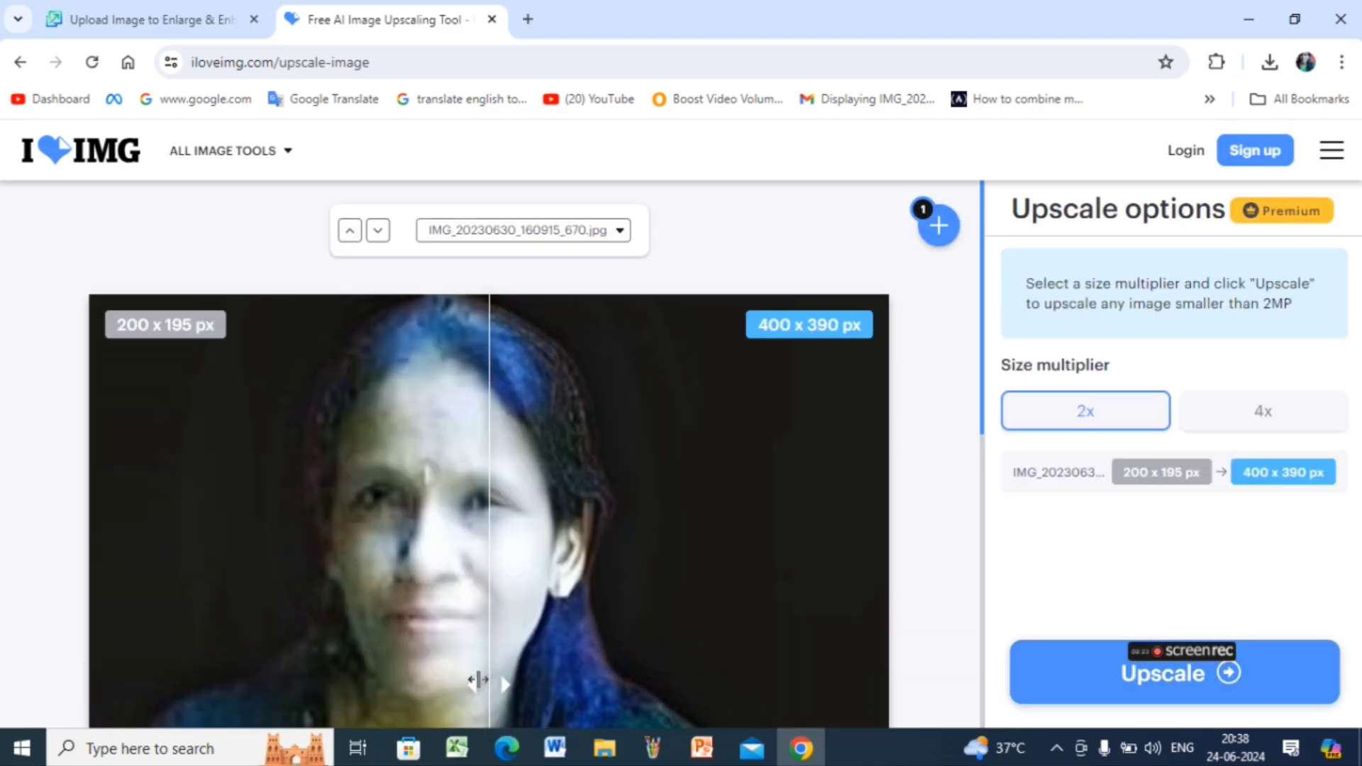
drag(478, 680, 66, 654)
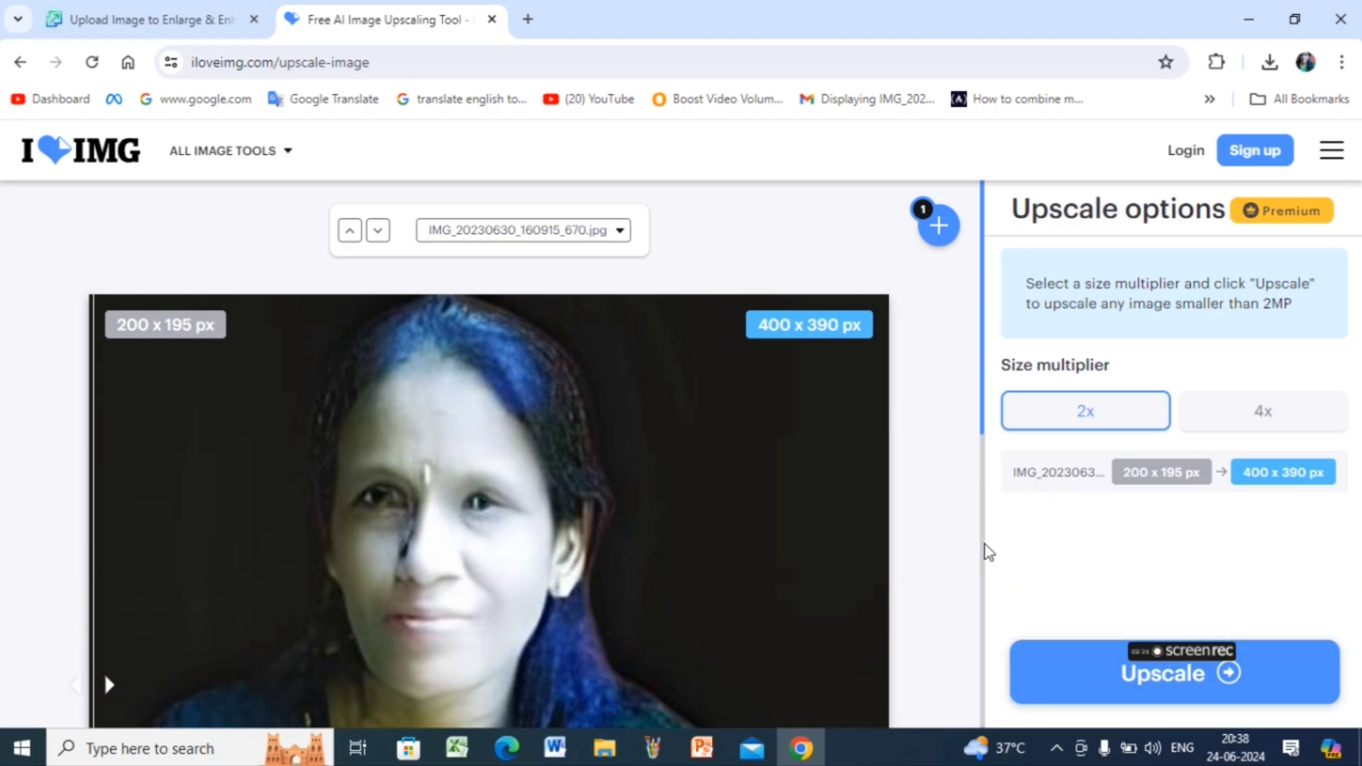
Upscale the photo with the 4x size multiplier and save it to the Desktop as the JPEG image IMG_20230630_160915_670.
click(1263, 418)
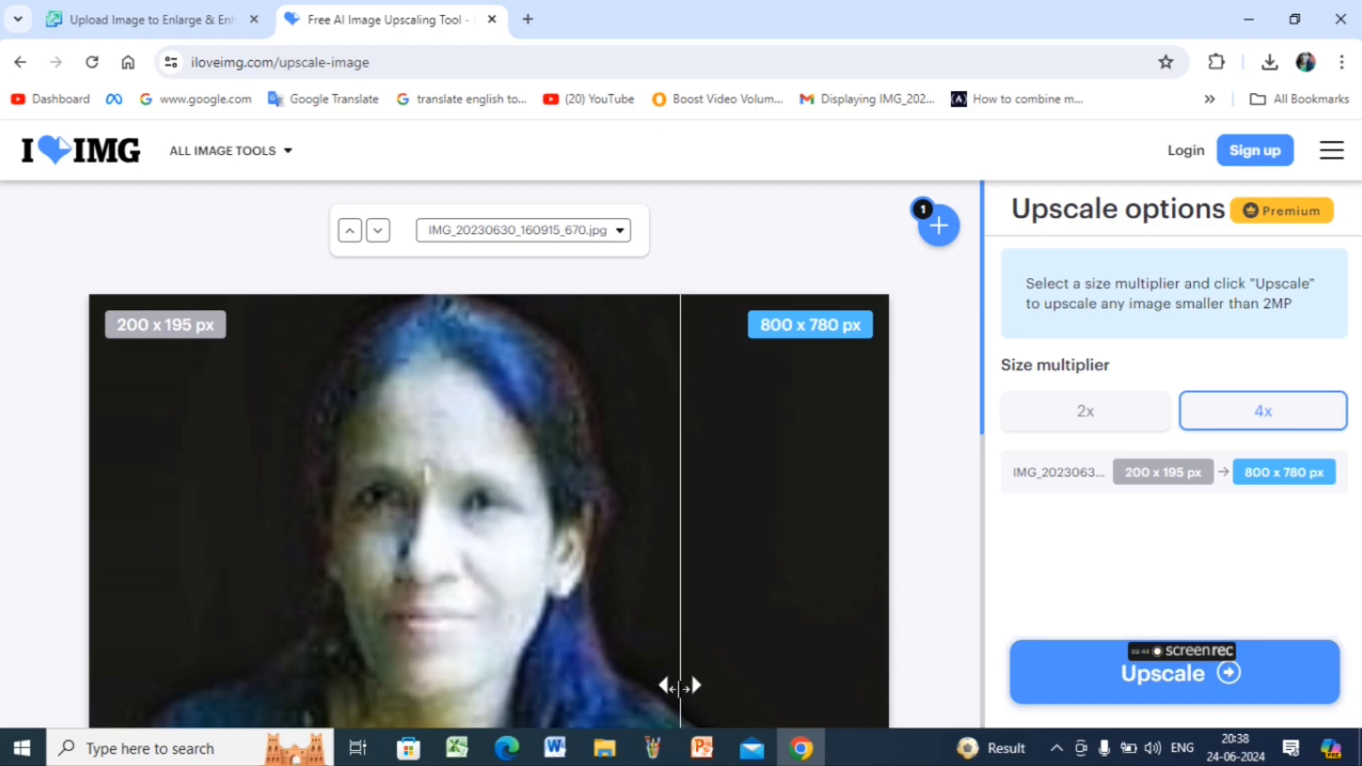
click(1143, 675)
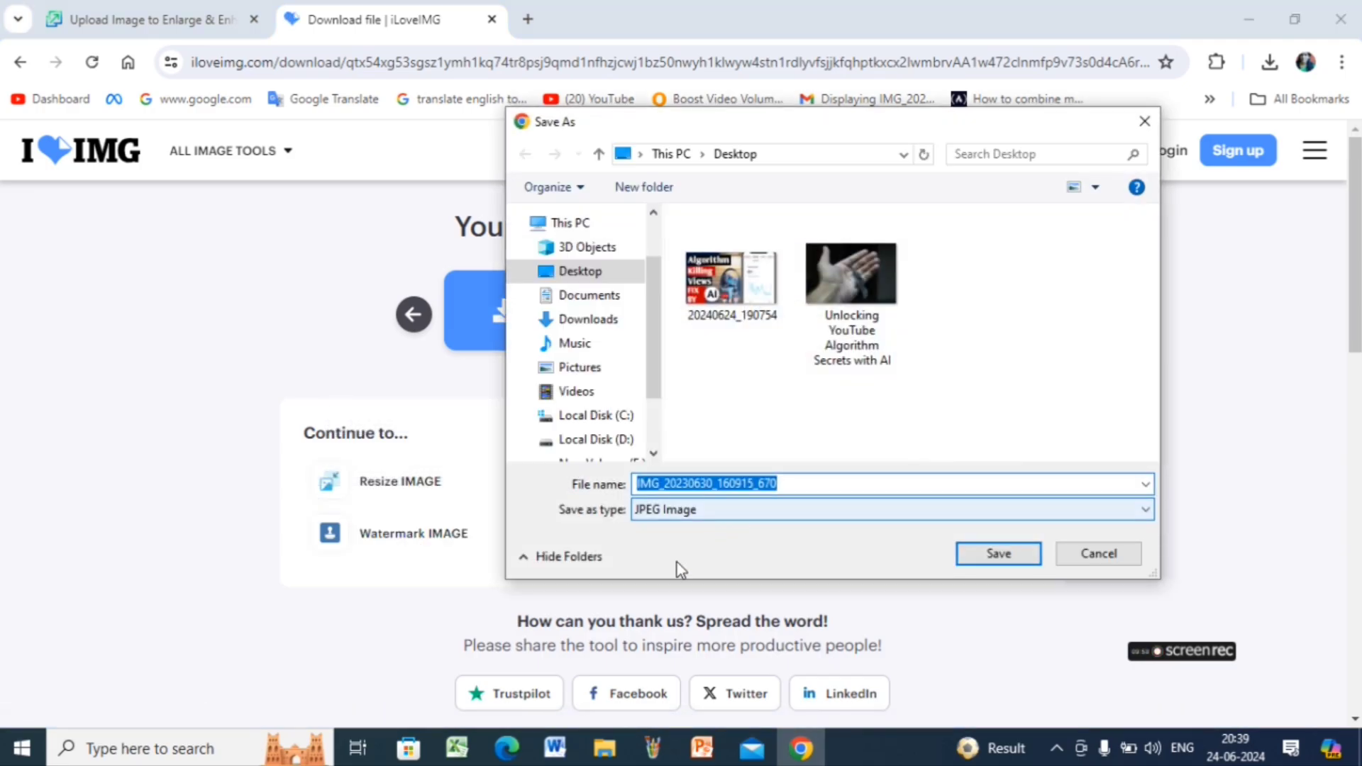
click(1009, 560)
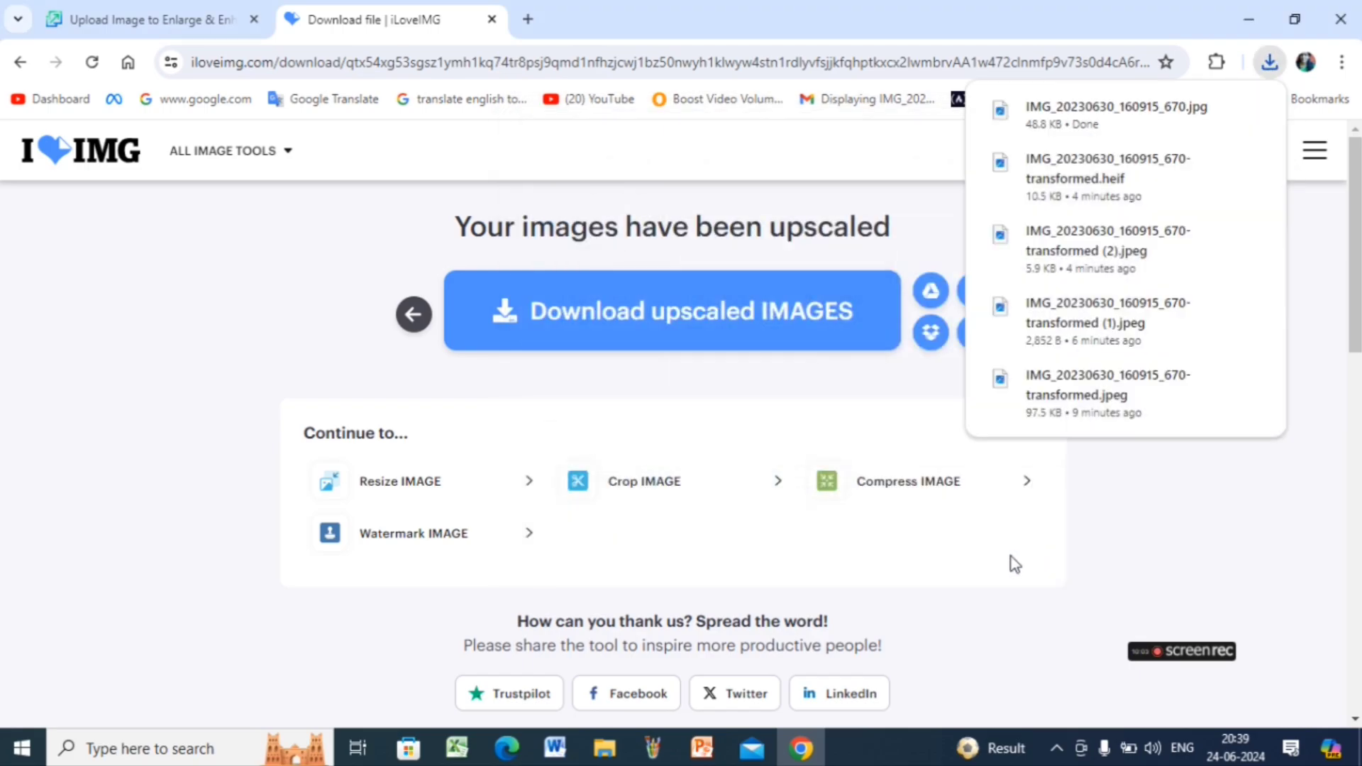
Go back to the Upscale.media page and open a new browser tab.
click(131, 30)
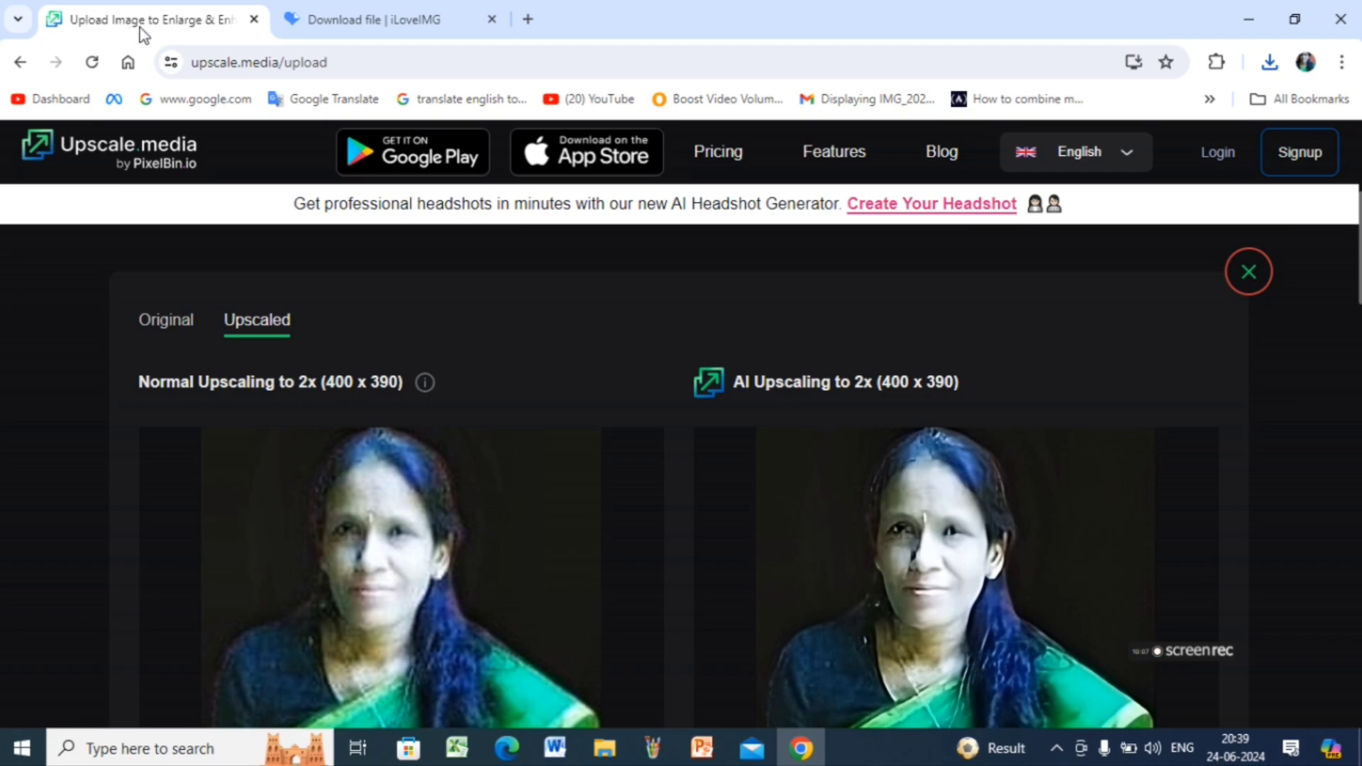
click(528, 20)
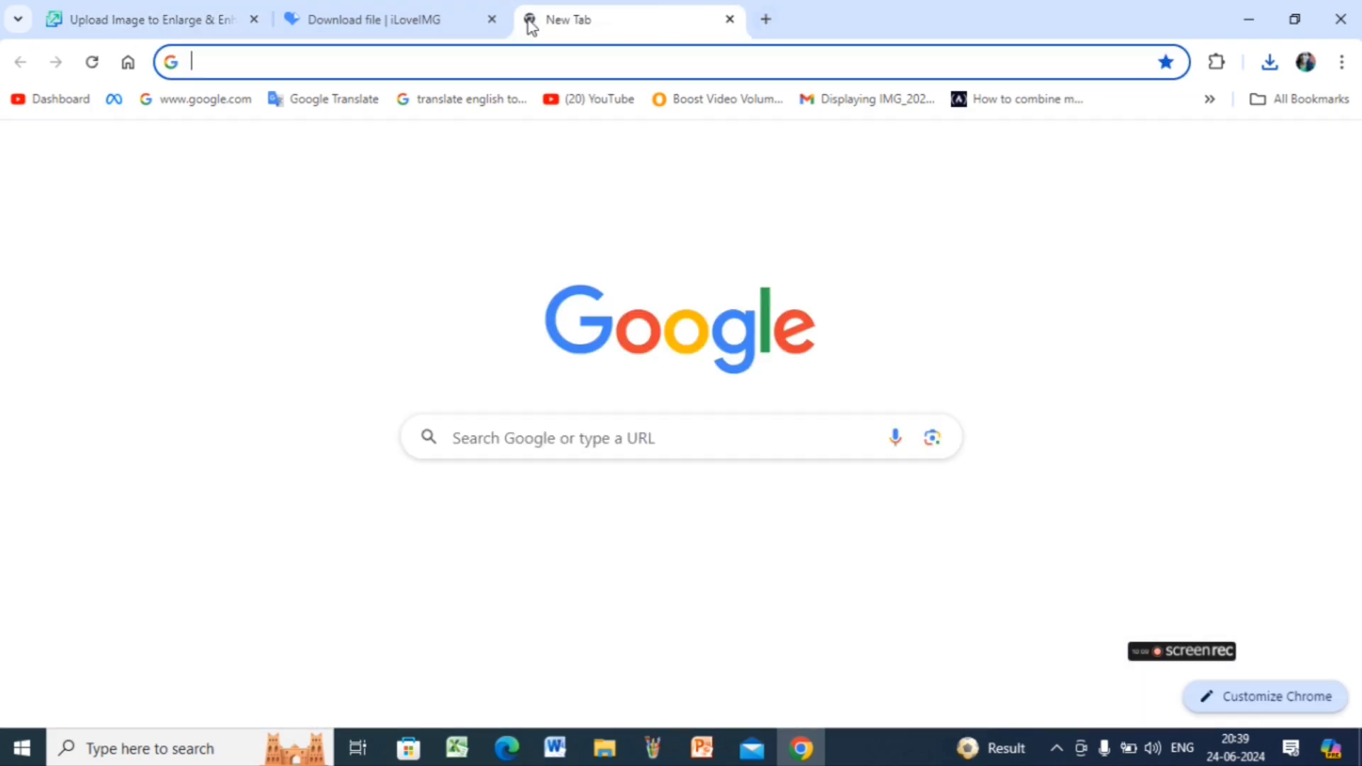